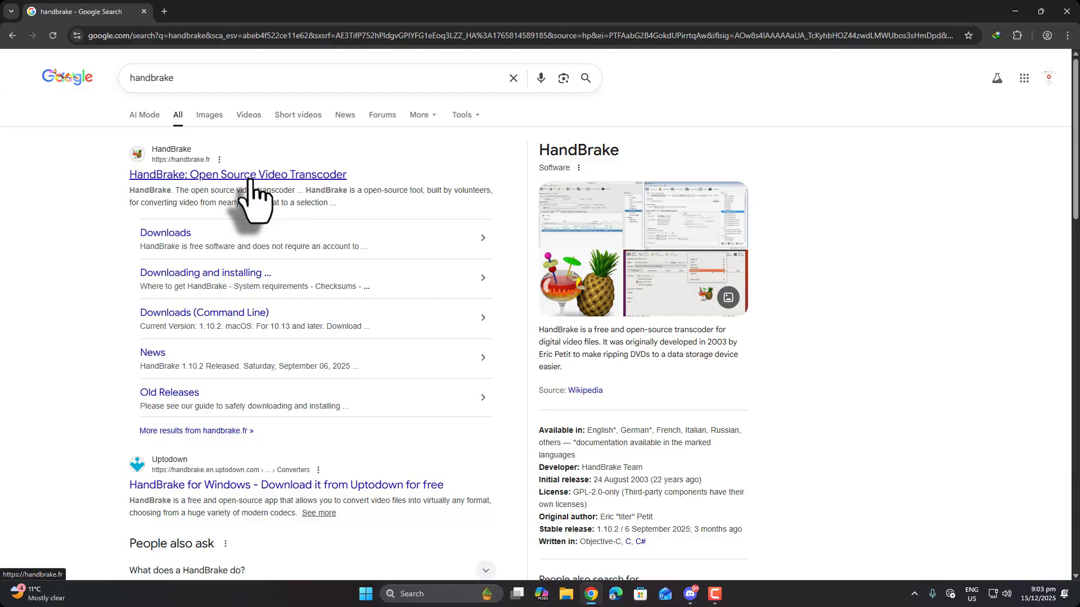
Download the HandBrake 1.10.2 Windows installer from the official HandBrake website and run it.
click(252, 179)
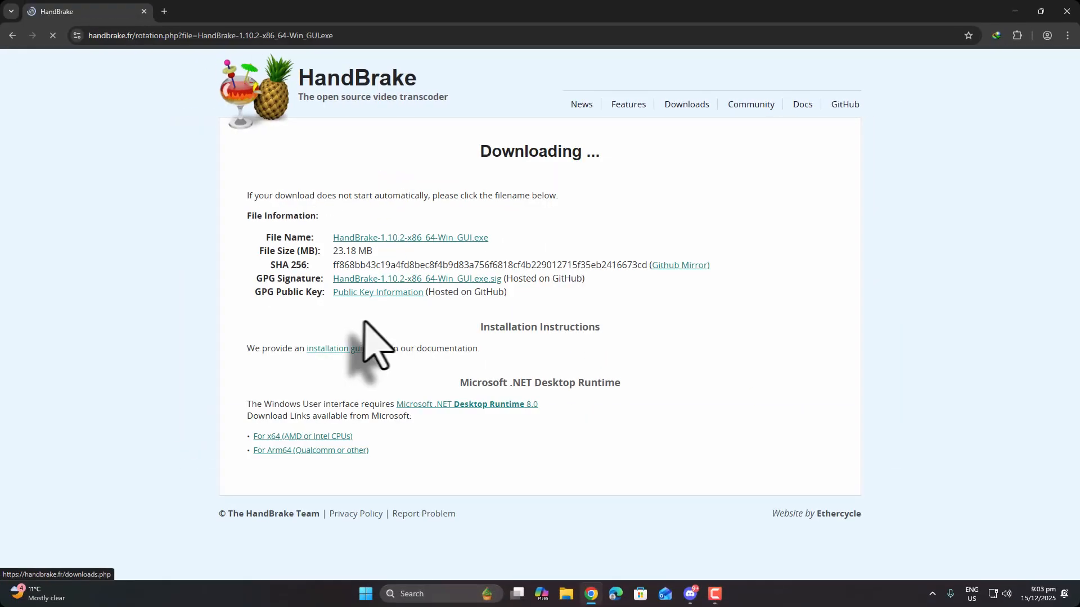
click(537, 345)
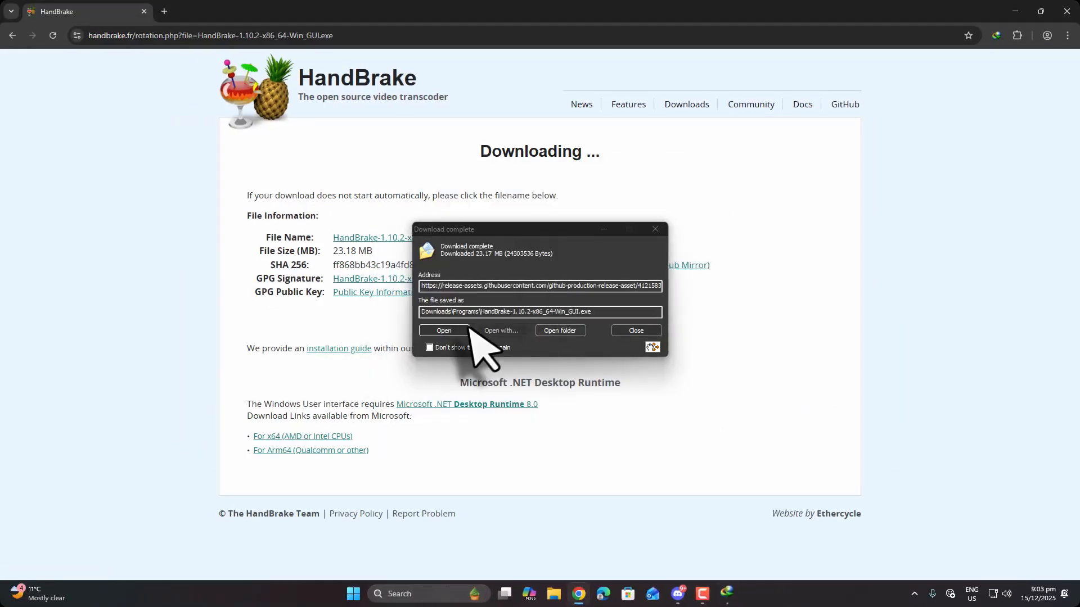
click(445, 337)
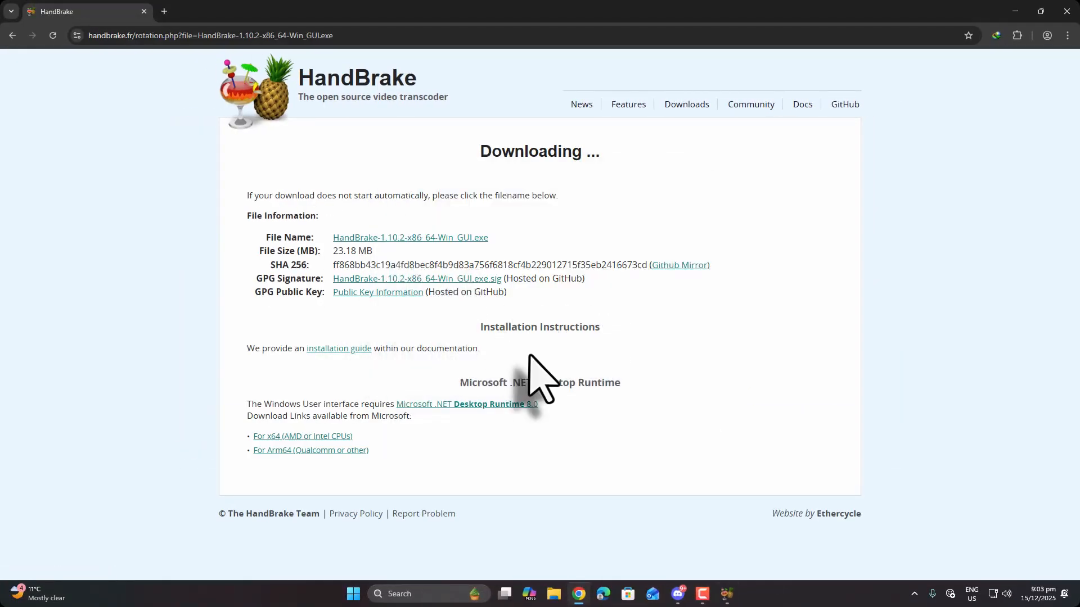
Complete the HandBrake 1.10.2 setup with the desktop shortcut for all users enabled, and close the browser.
drag(456, 382, 626, 383)
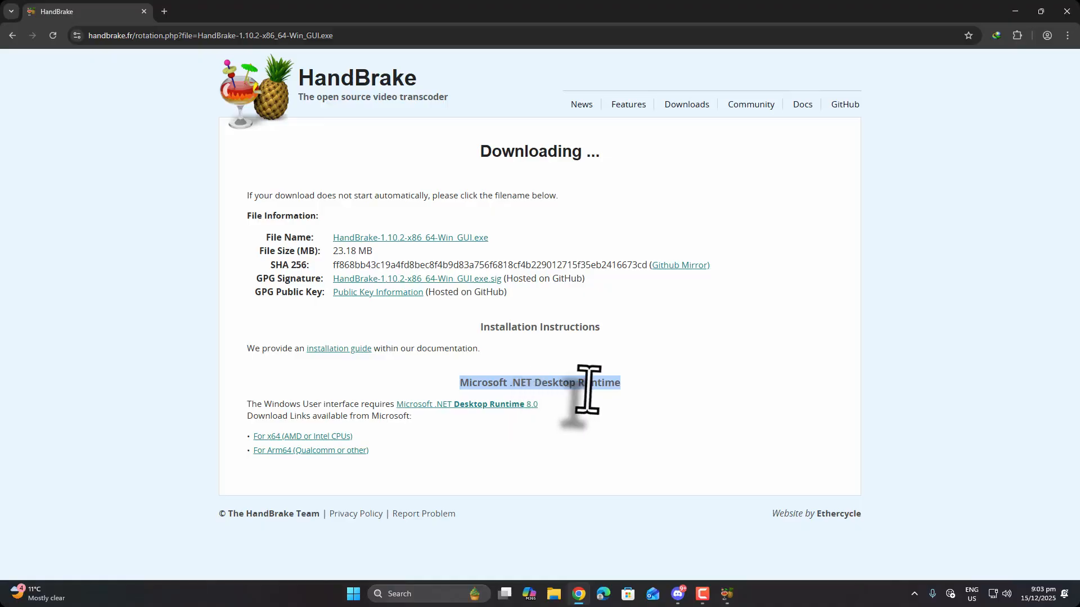
click(604, 386)
click(603, 386)
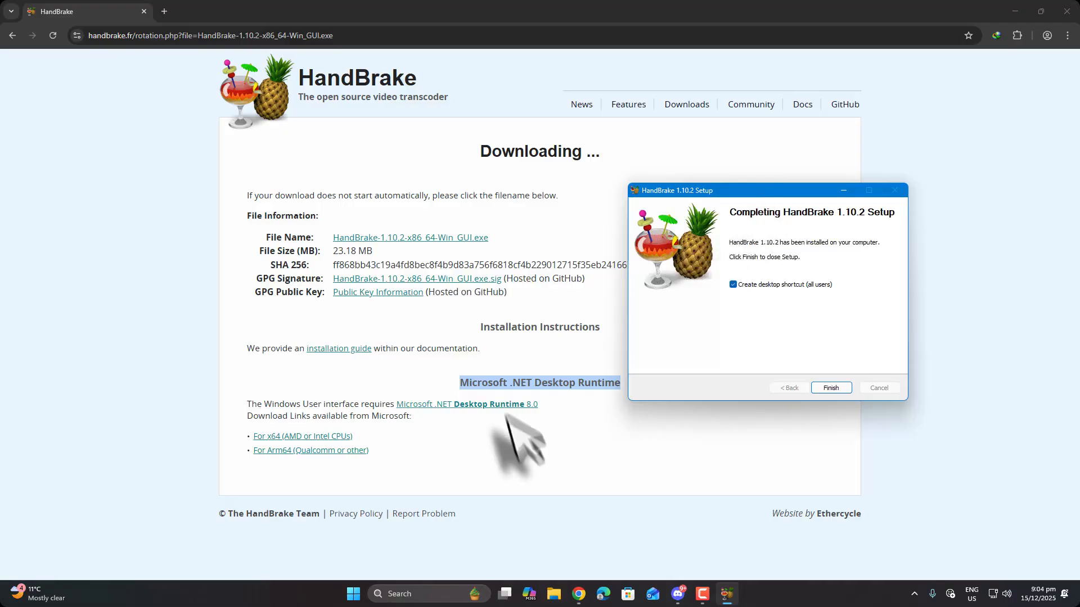
click(831, 389)
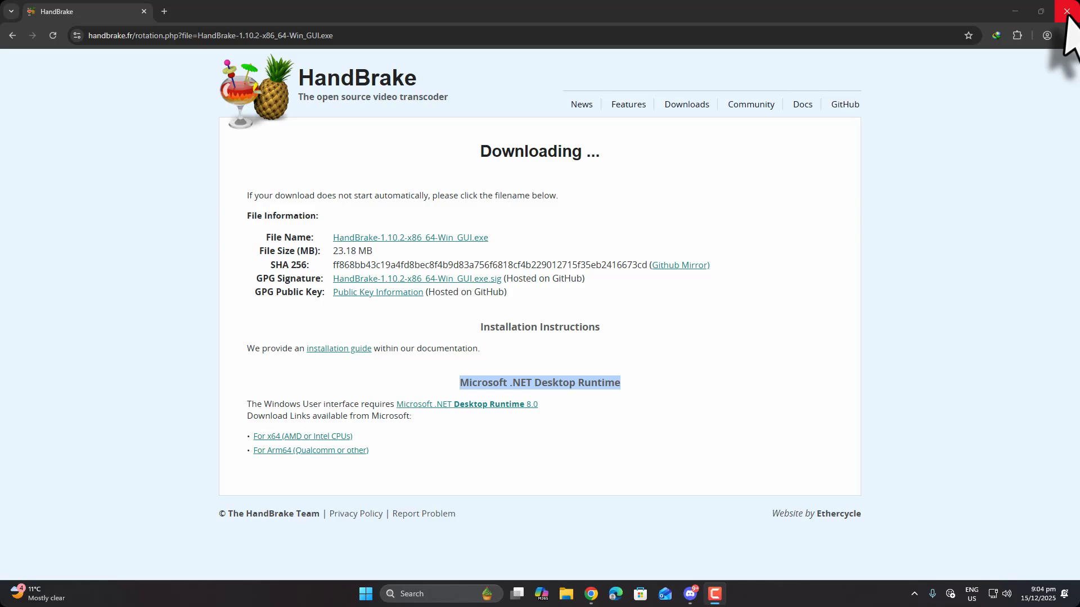
click(1067, 12)
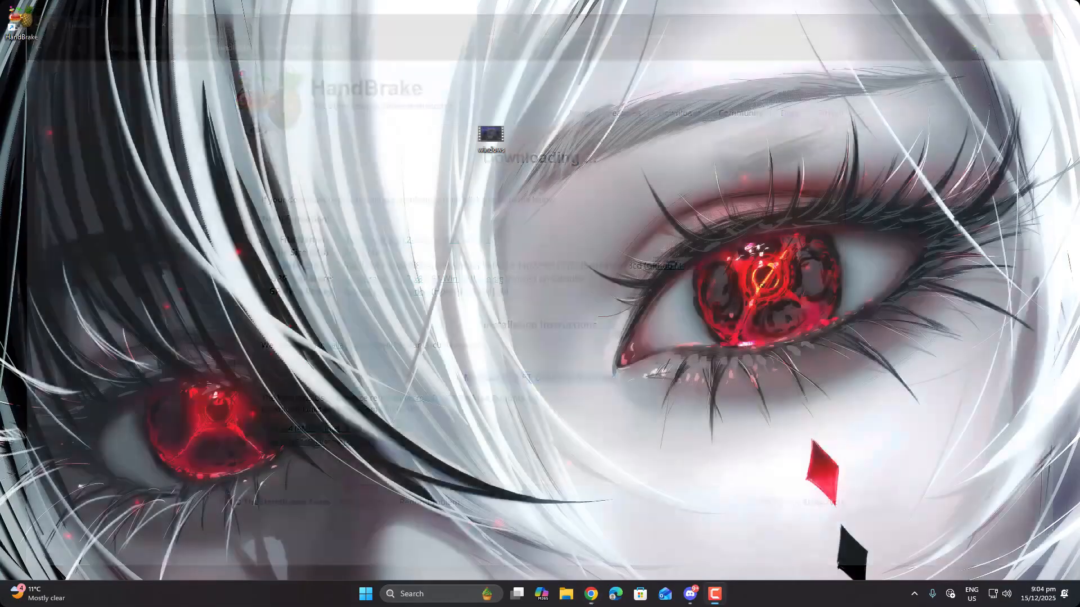
Move the HandBrake desktop shortcut beside the windows video file and launch HandBrake.
drag(23, 22, 540, 146)
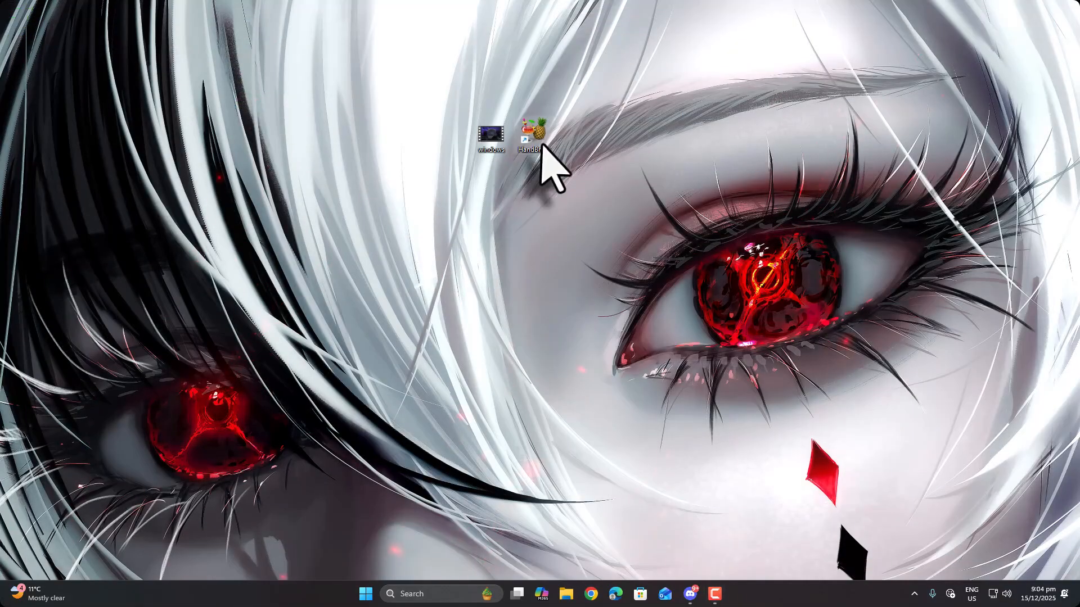
double_click(537, 138)
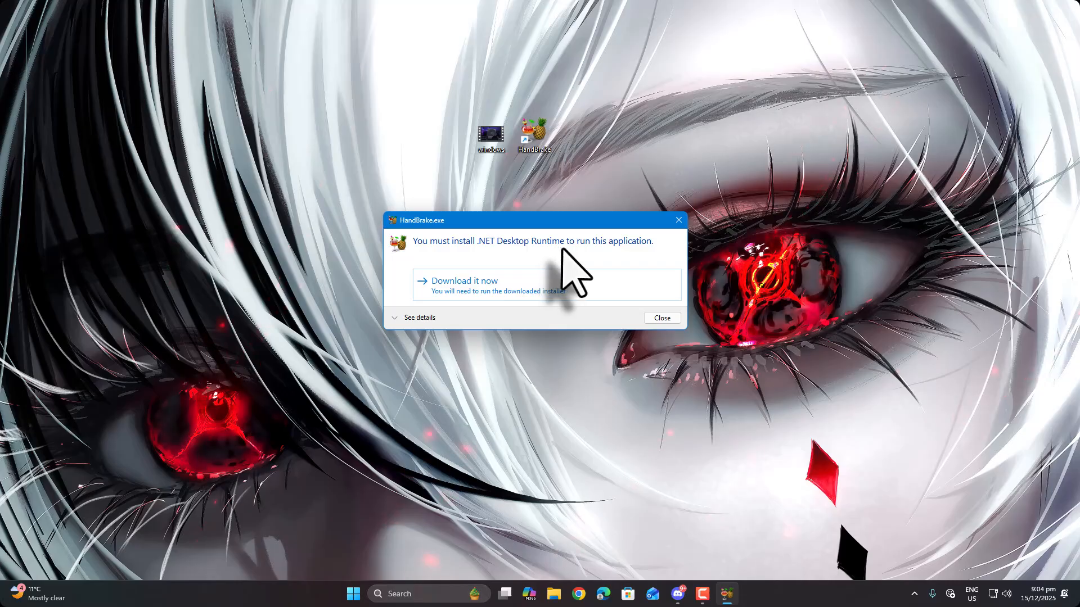
Download the required .NET 8.0 Desktop Runtime (v8.0.22) installer for Windows x64.
click(406, 319)
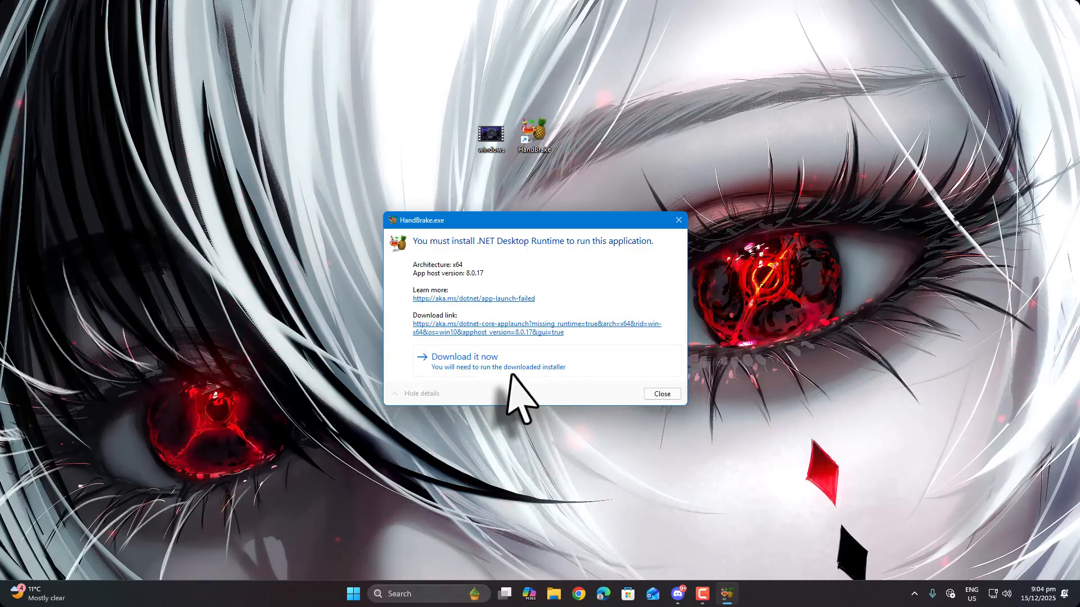
click(497, 357)
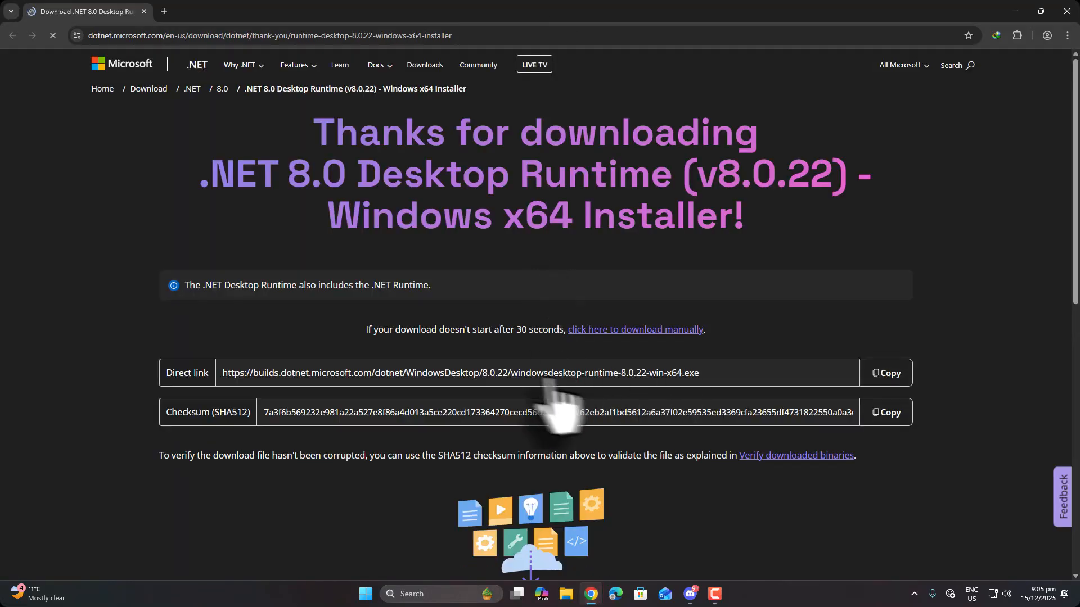
click(707, 373)
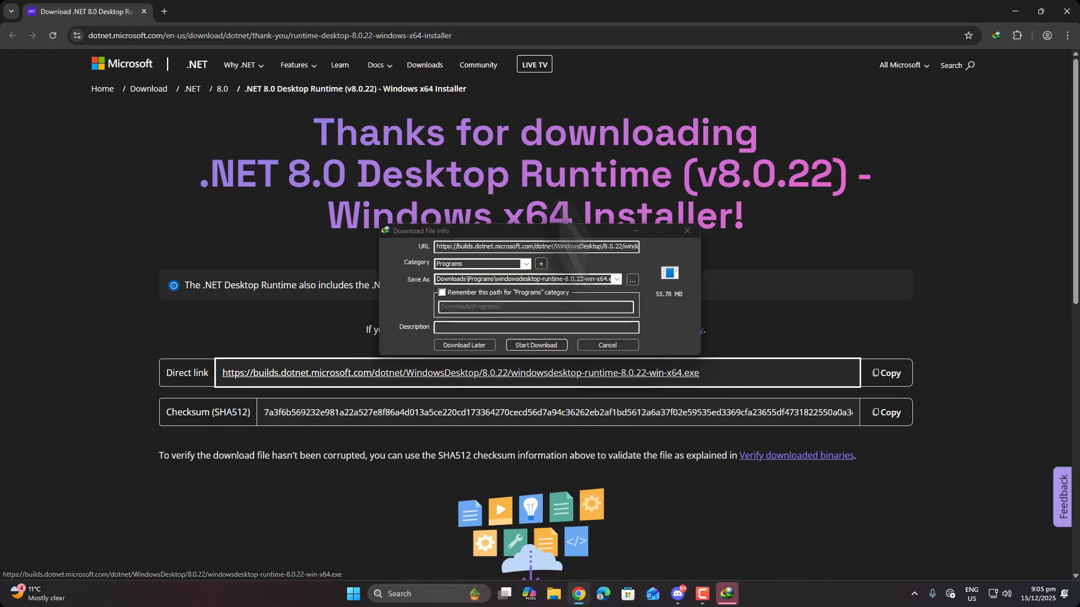
drag(541, 232, 559, 169)
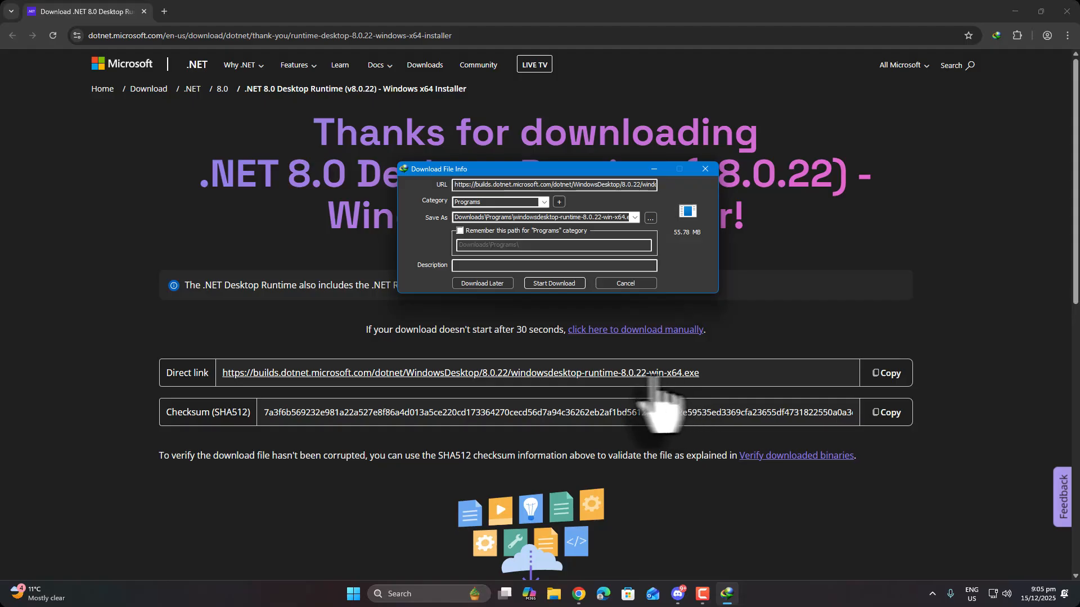
click(551, 284)
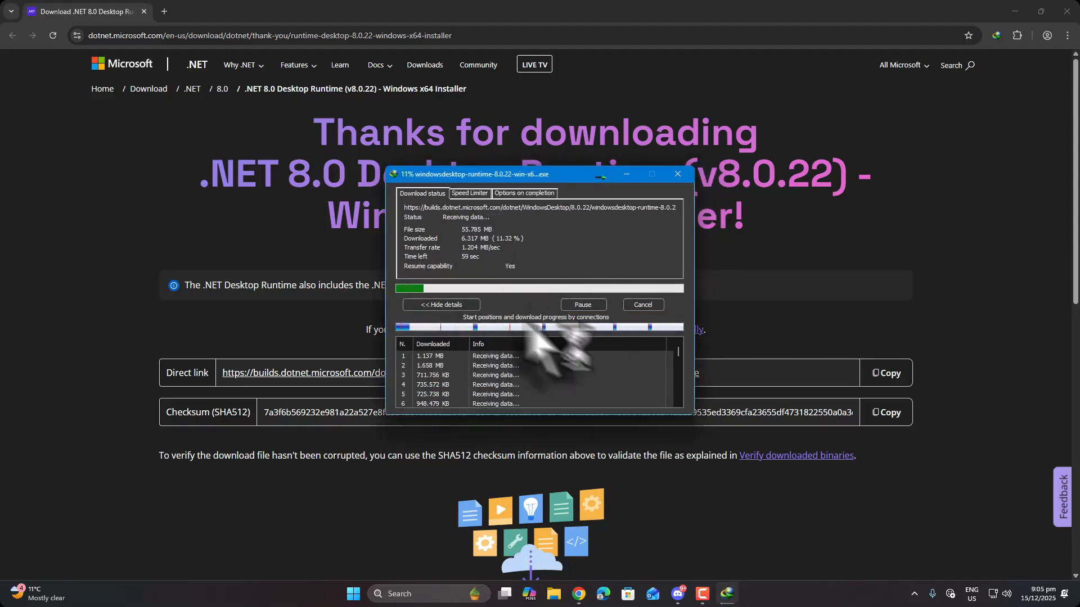
Close the browser and install Microsoft Windows Desktop Runtime 8.0.22 (x64) from the downloaded file.
click(1069, 11)
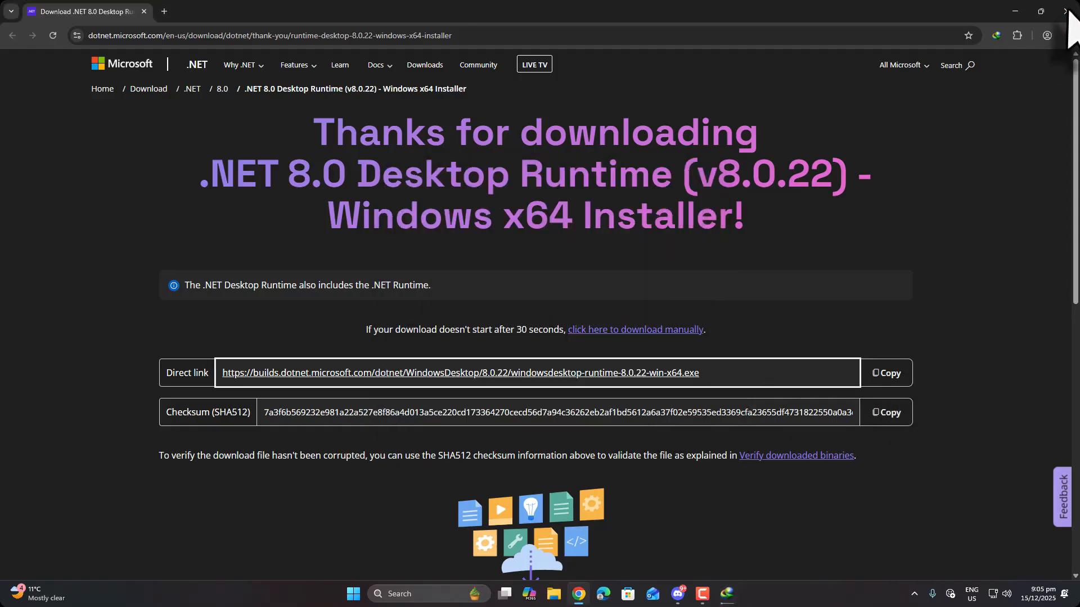
drag(523, 176, 585, 219)
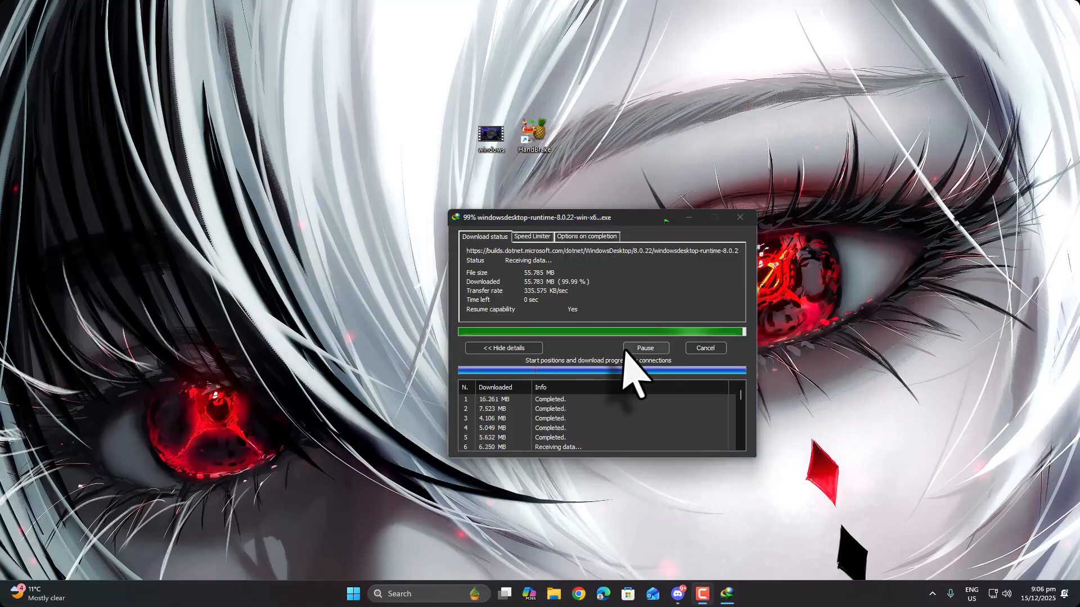
click(435, 326)
click(624, 405)
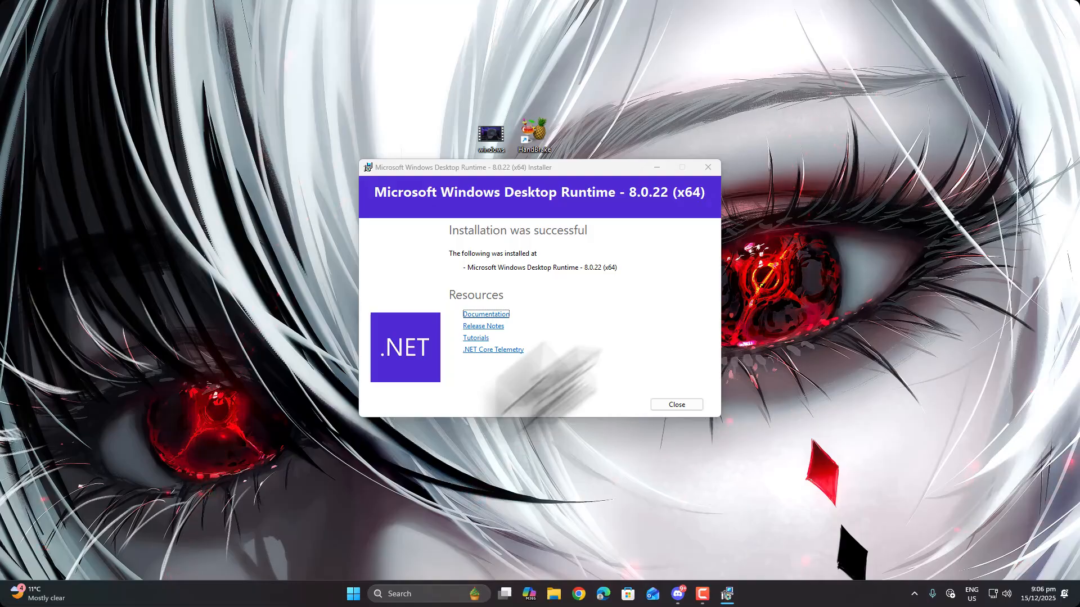
click(674, 406)
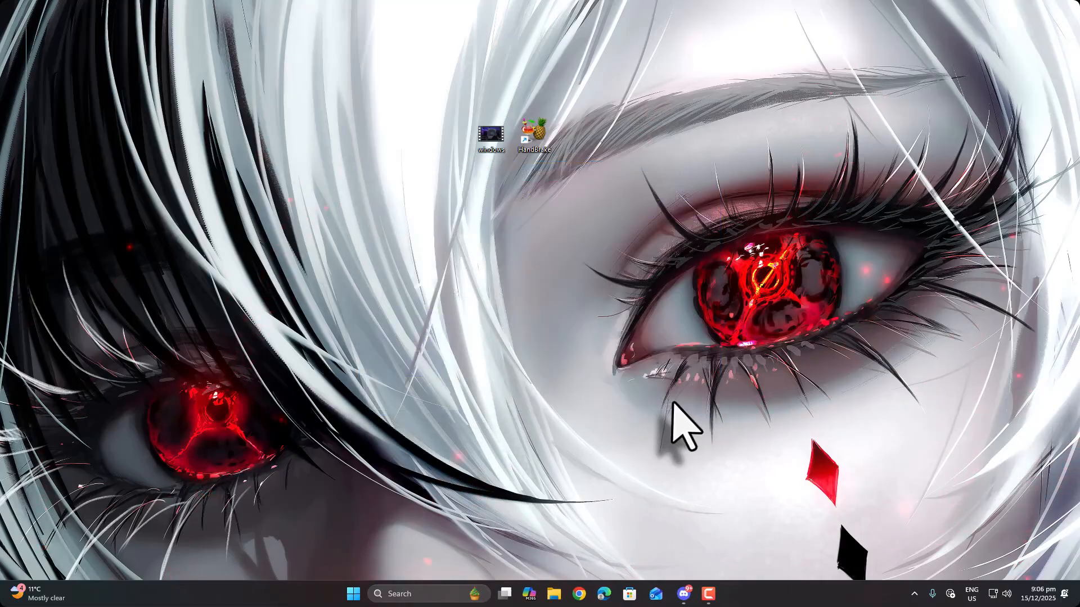
Launch HandBrake and open the windows video from the Desktop as the source file.
double_click(534, 138)
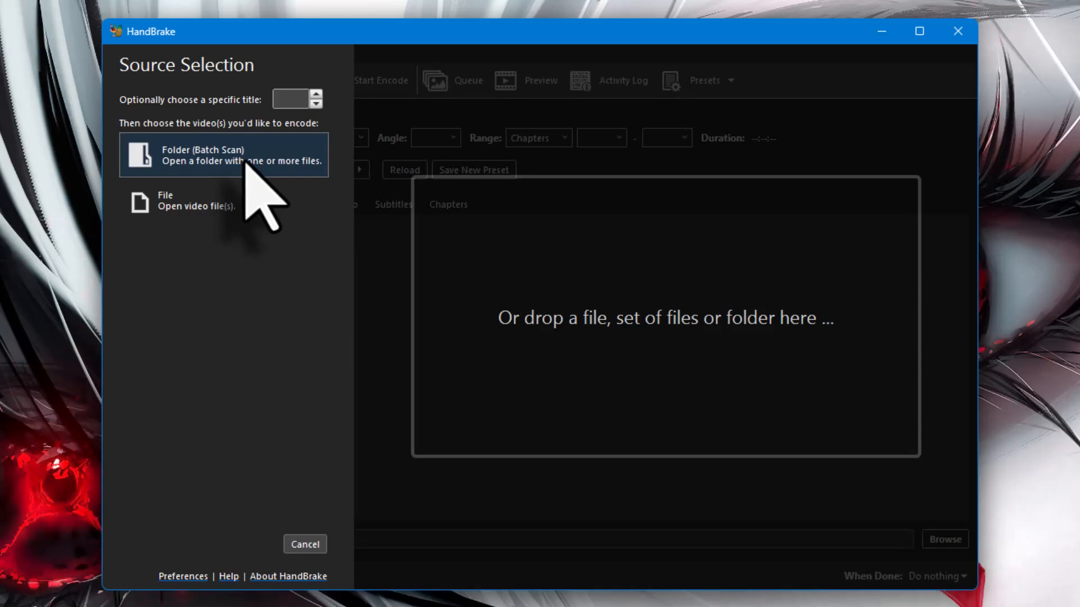
click(236, 217)
scroll(180, 224, up, 3)
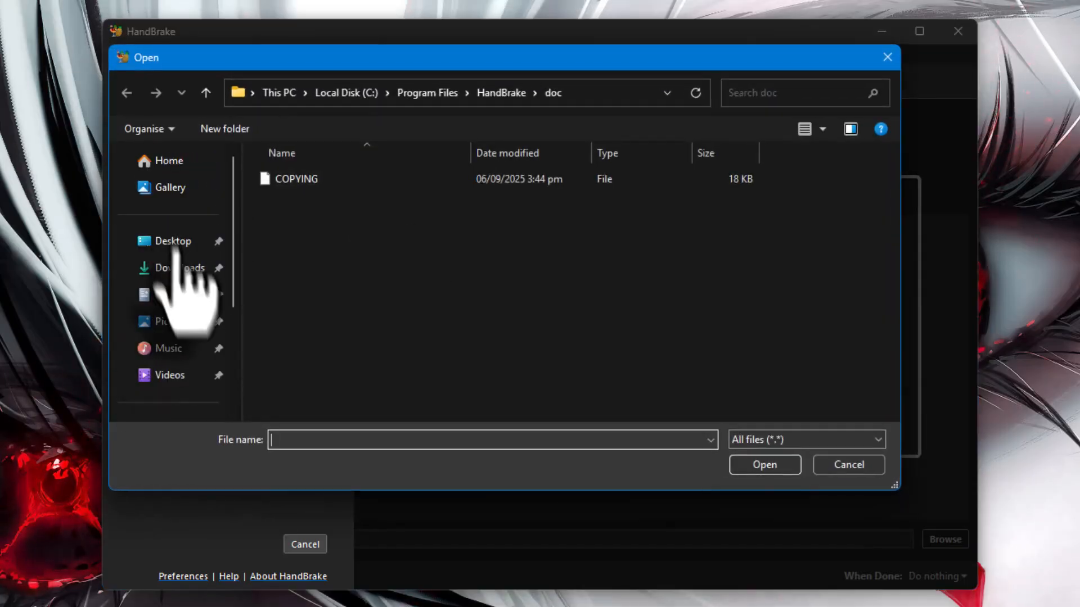
click(174, 242)
click(393, 228)
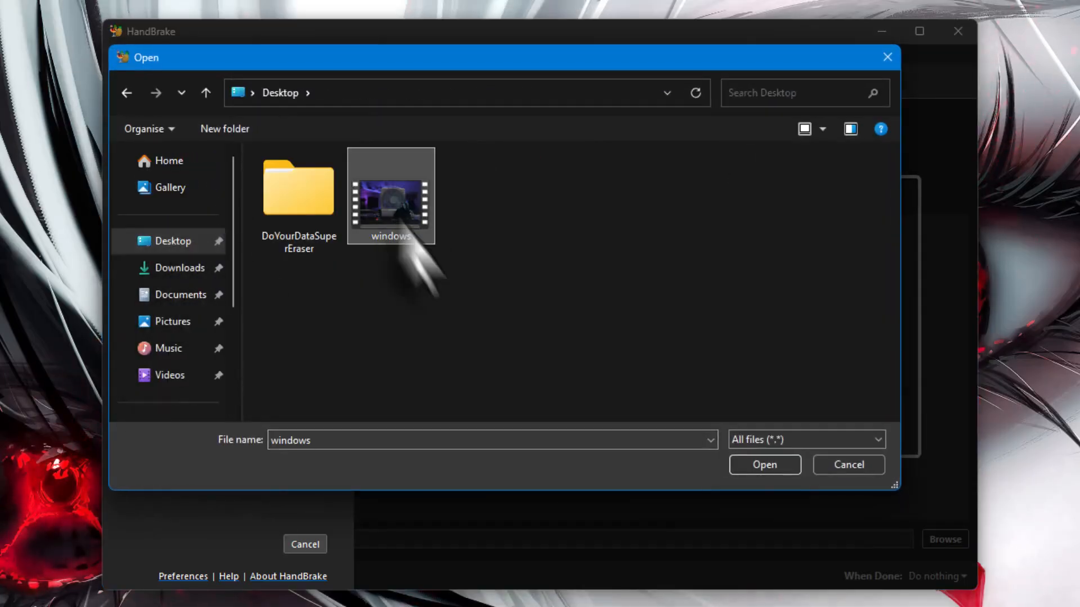
click(769, 468)
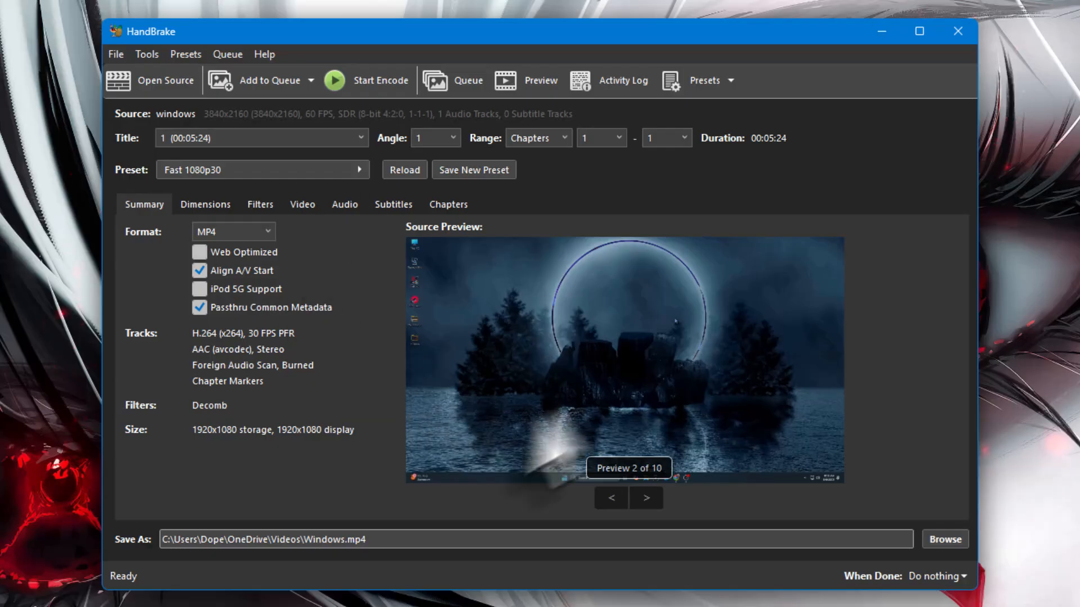
Keep MP4 as the output format and choose H.264 (x264) as the video encoder.
click(268, 232)
click(268, 232)
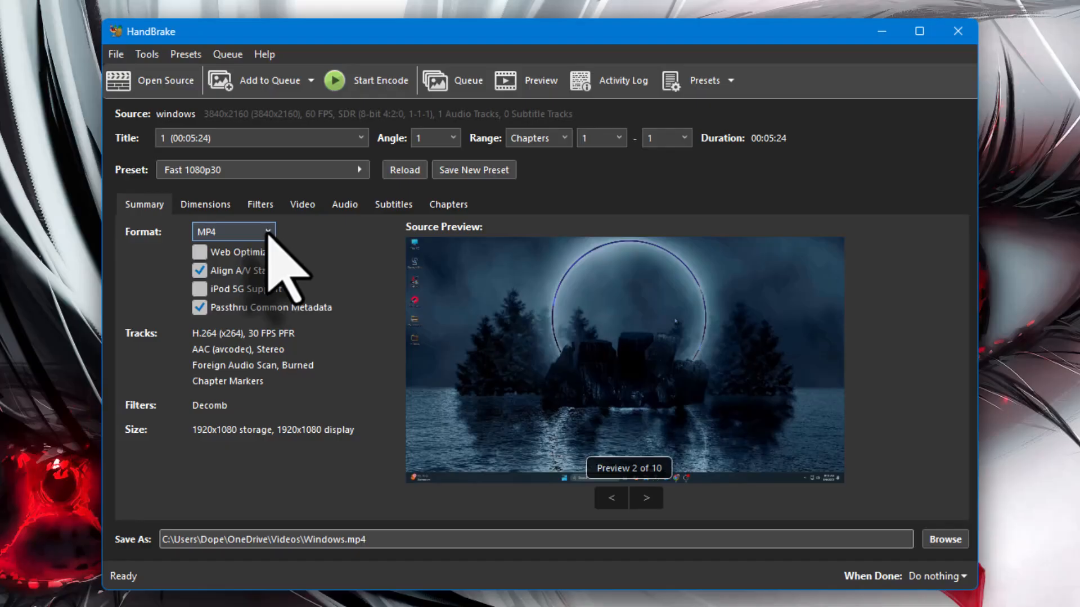
click(308, 211)
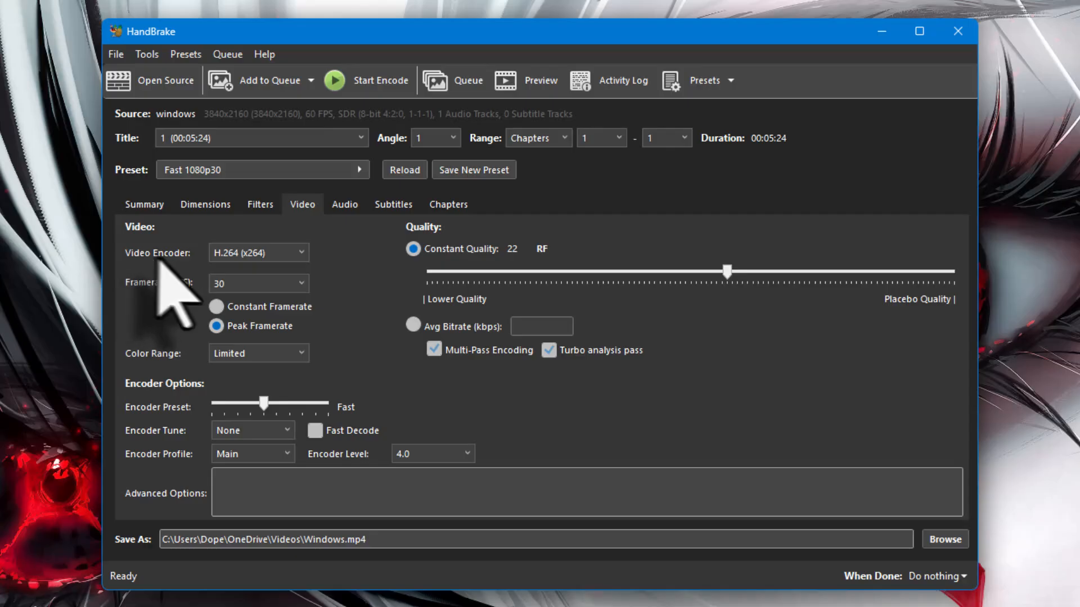
click(275, 254)
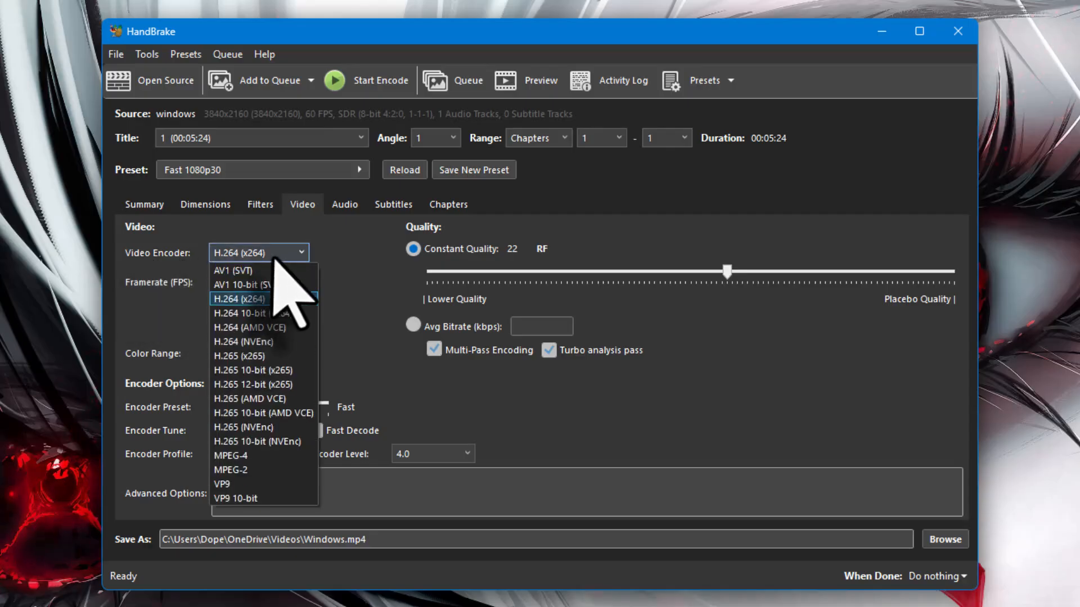
click(293, 298)
Set the video framerate to 15 FPS and the constant quality to RF 30.5.
click(274, 284)
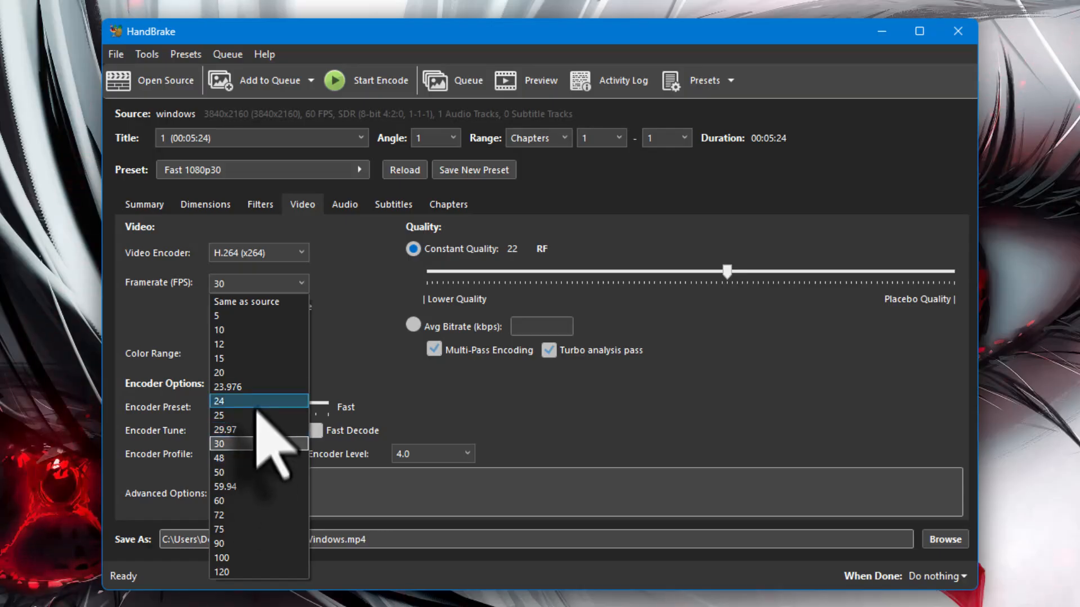
click(259, 358)
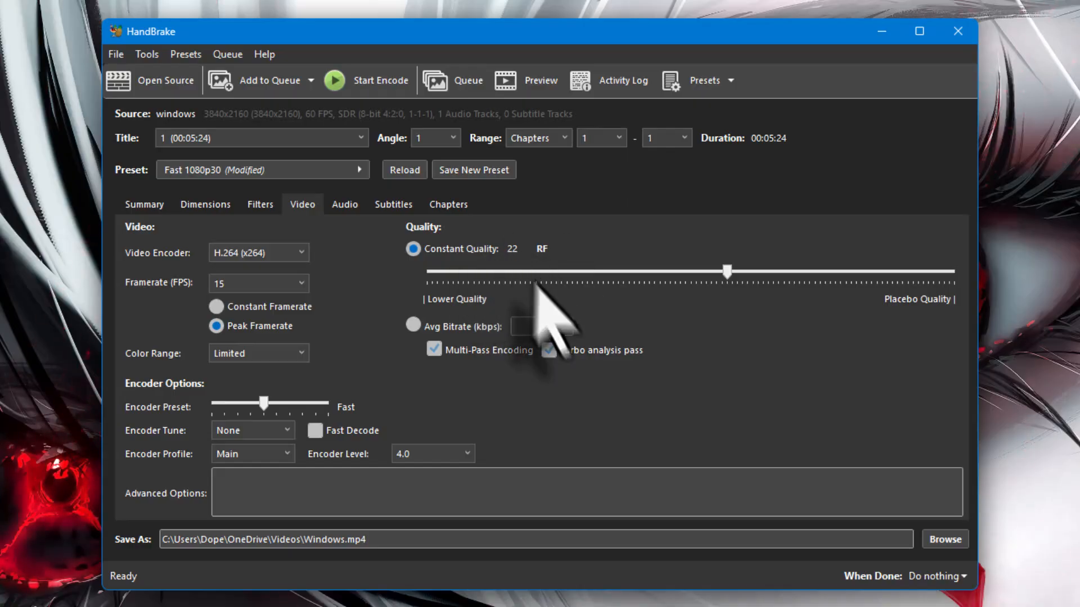
drag(727, 271, 644, 272)
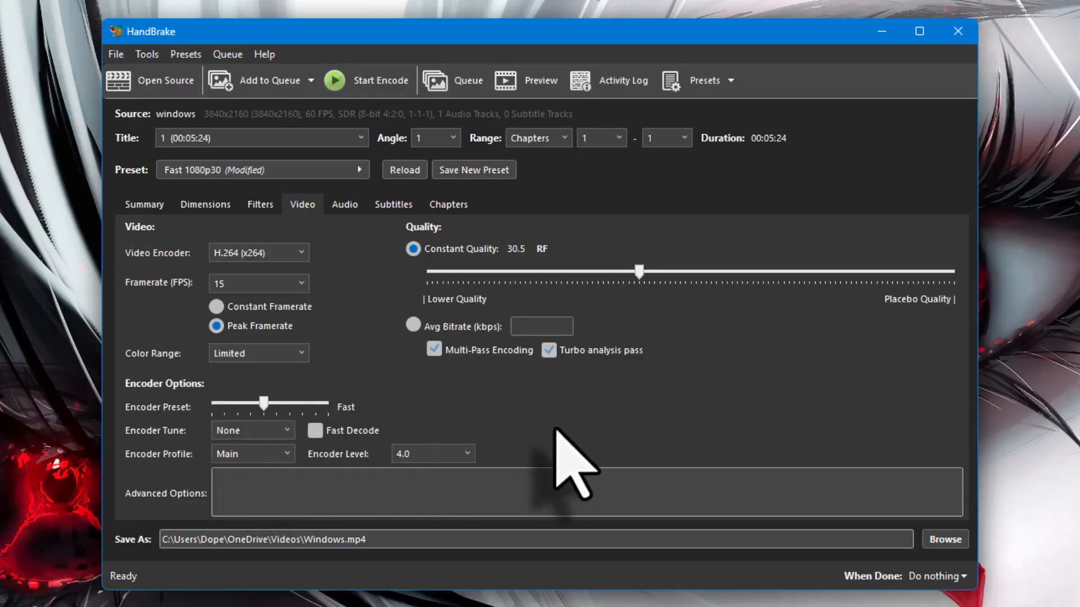
Set the audio track's bitrate to 128.
click(345, 206)
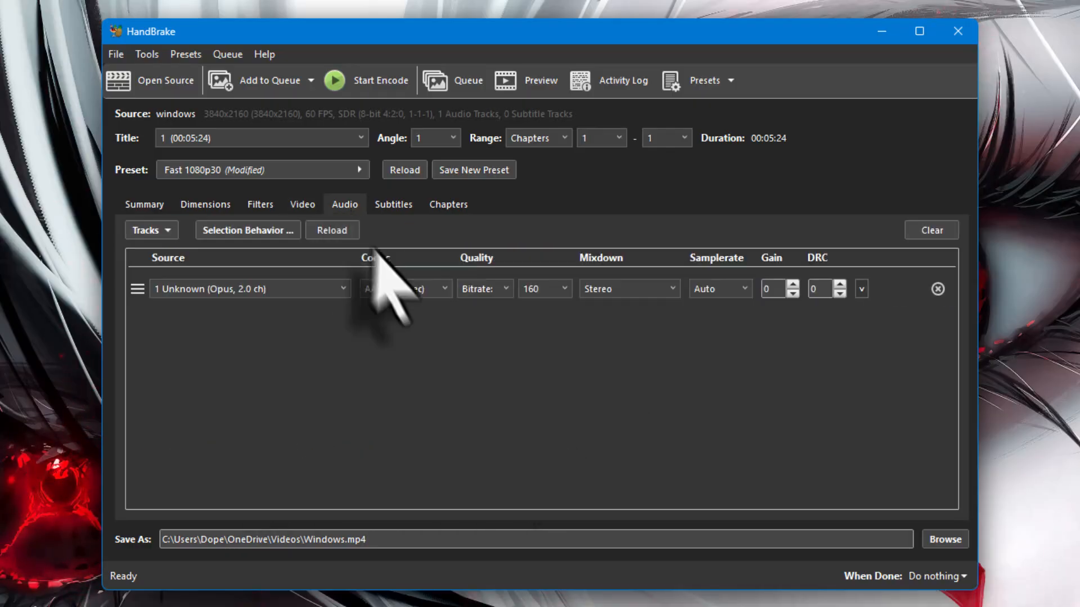
click(542, 291)
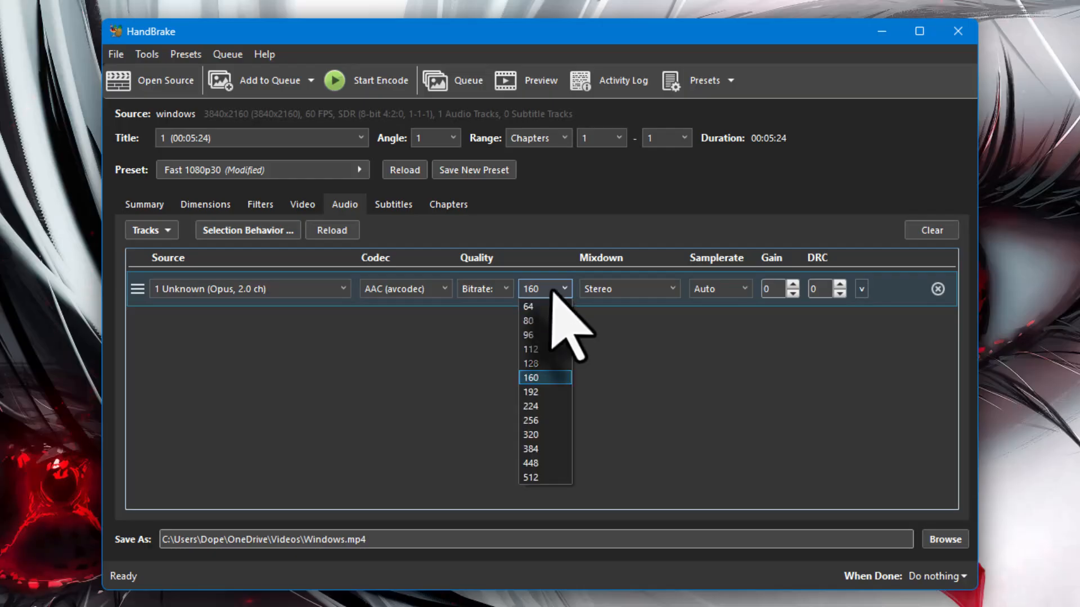
click(555, 364)
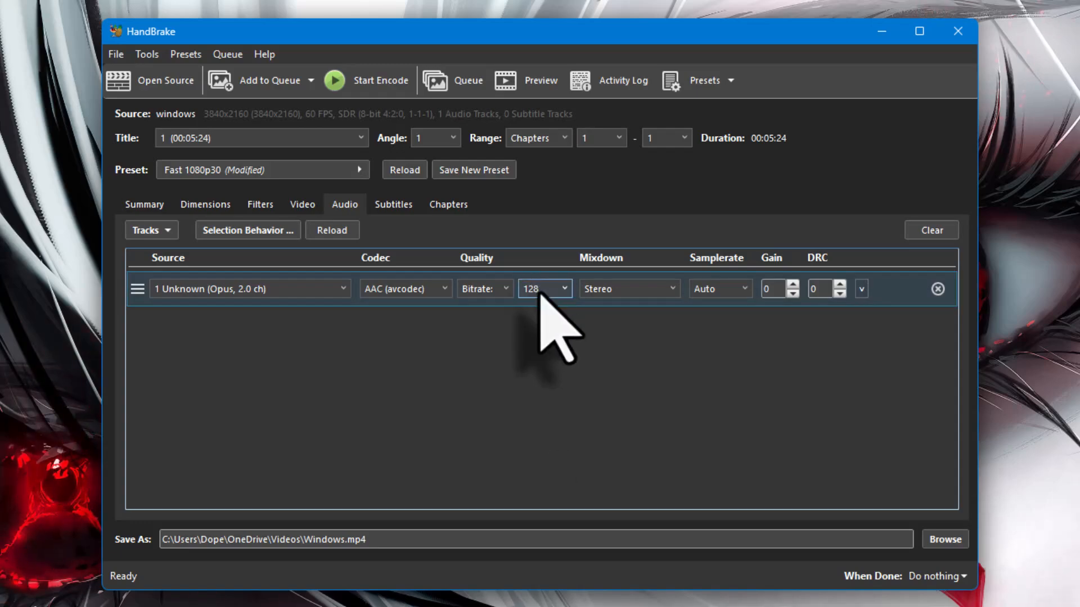
Review the subtitle track options and the chapter marker settings, including the chapter name.
click(395, 205)
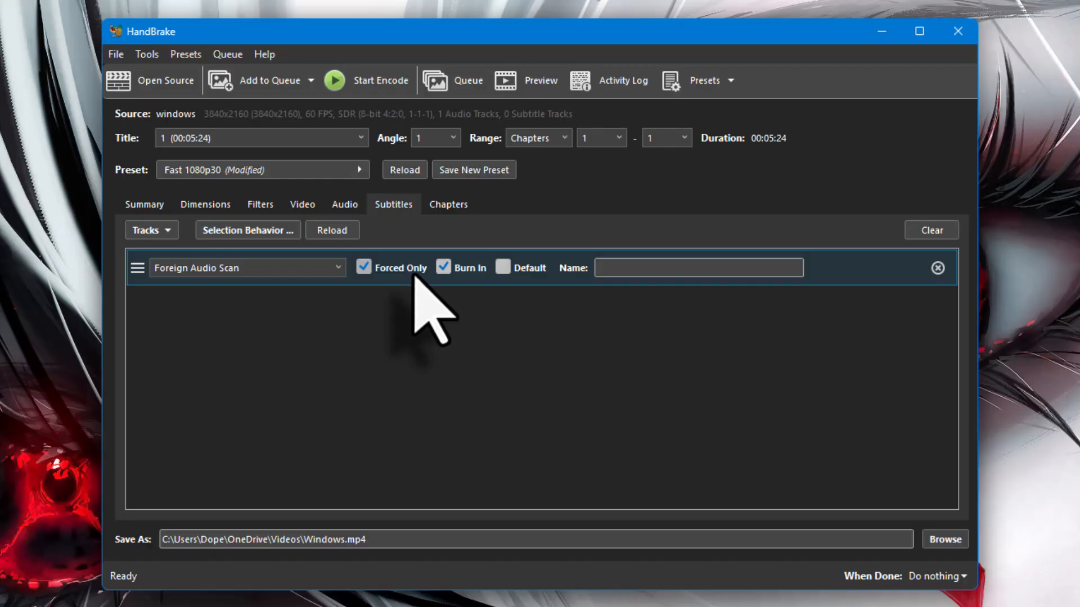
click(448, 205)
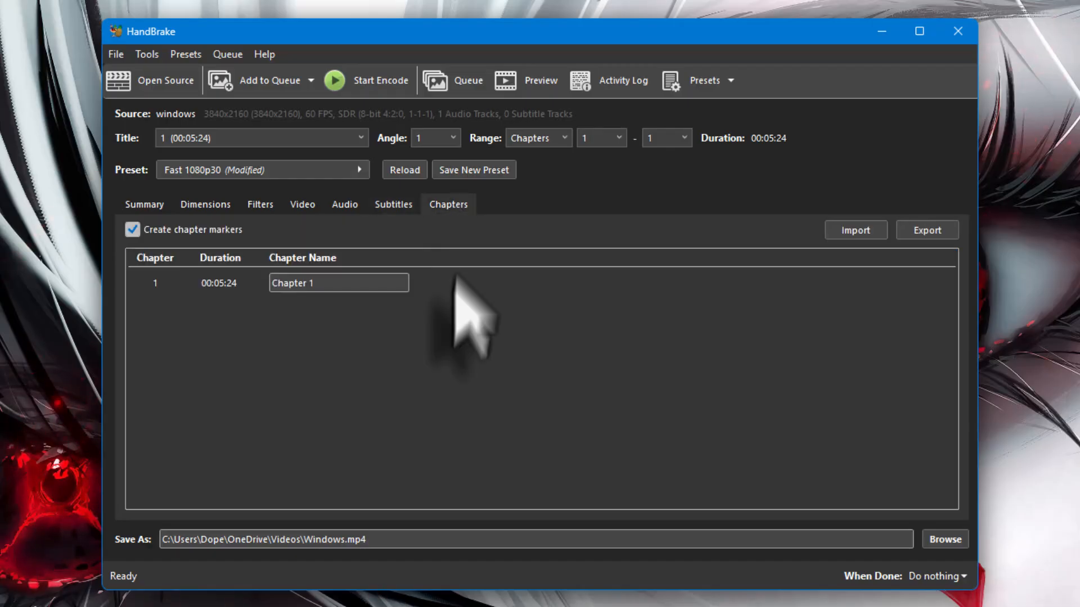
click(345, 288)
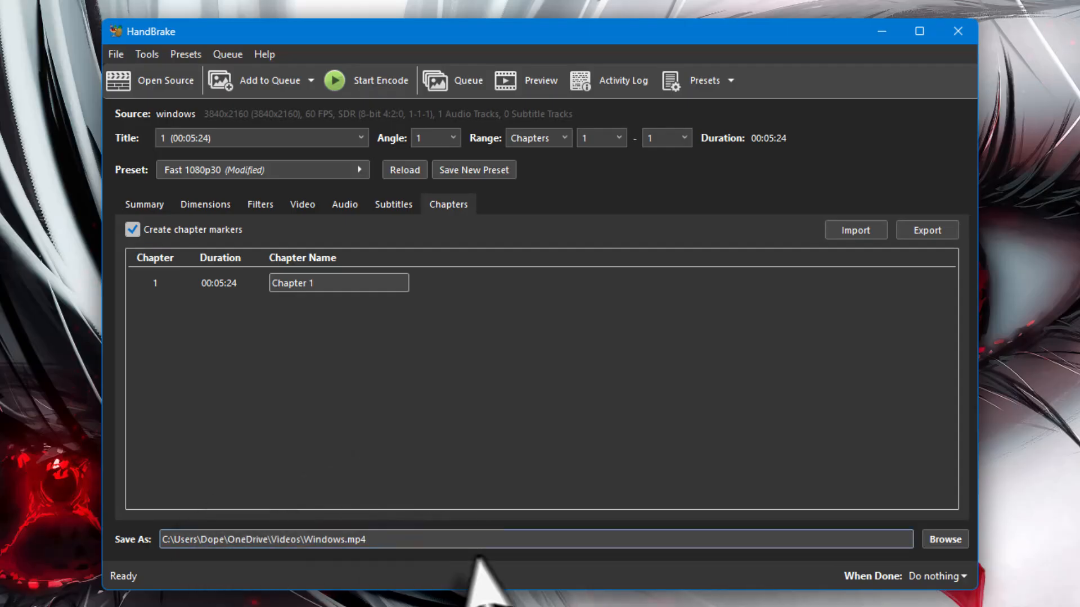
Set the output destination to Windows.mp4 in the Desktop folder and start encoding the video.
drag(445, 542, 79, 549)
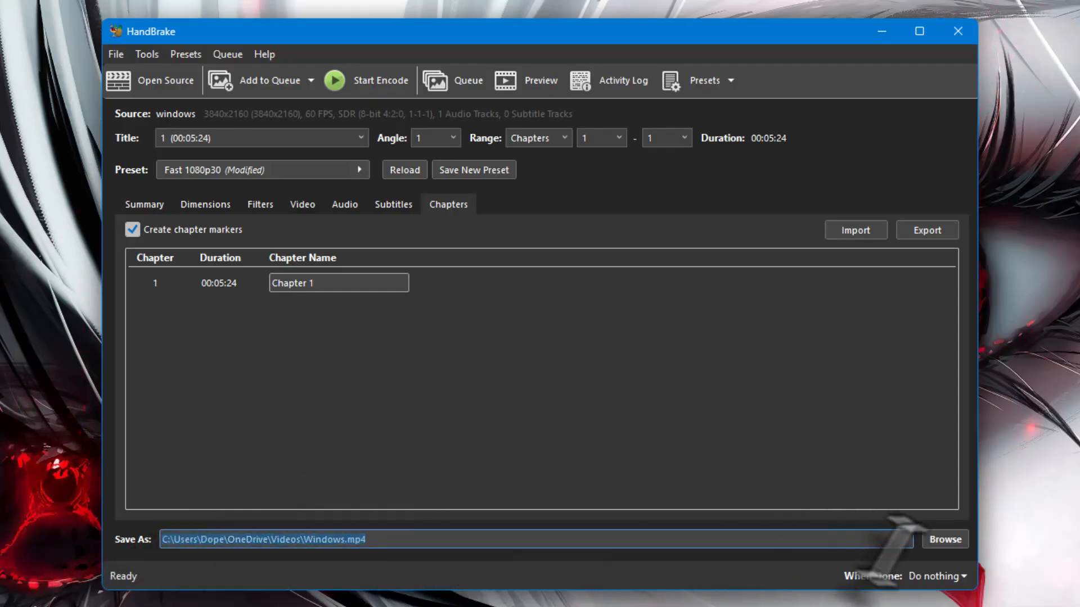
click(949, 541)
click(173, 211)
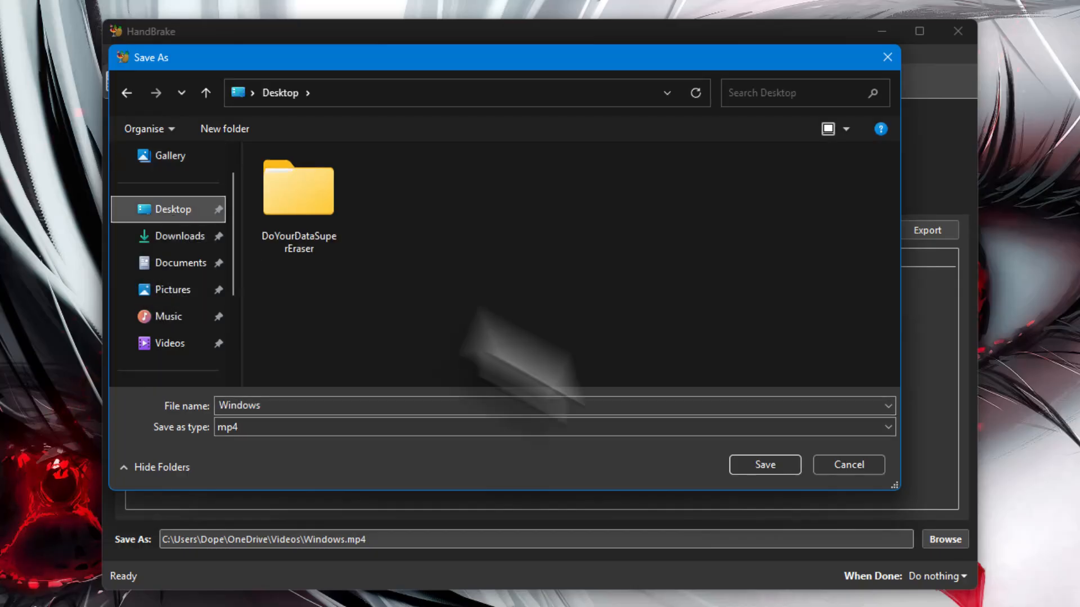
click(766, 465)
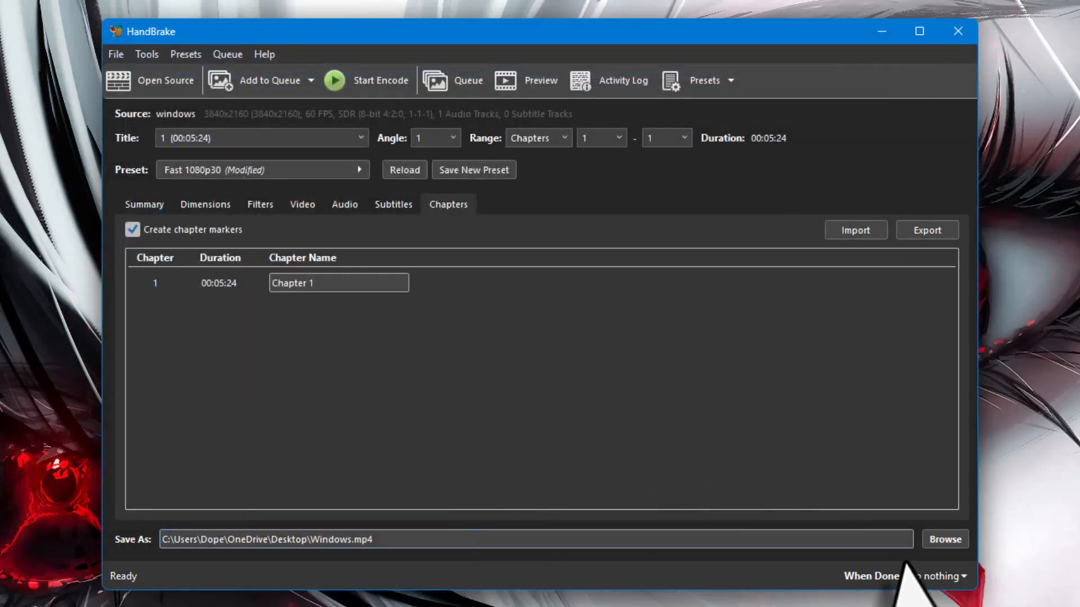
click(382, 81)
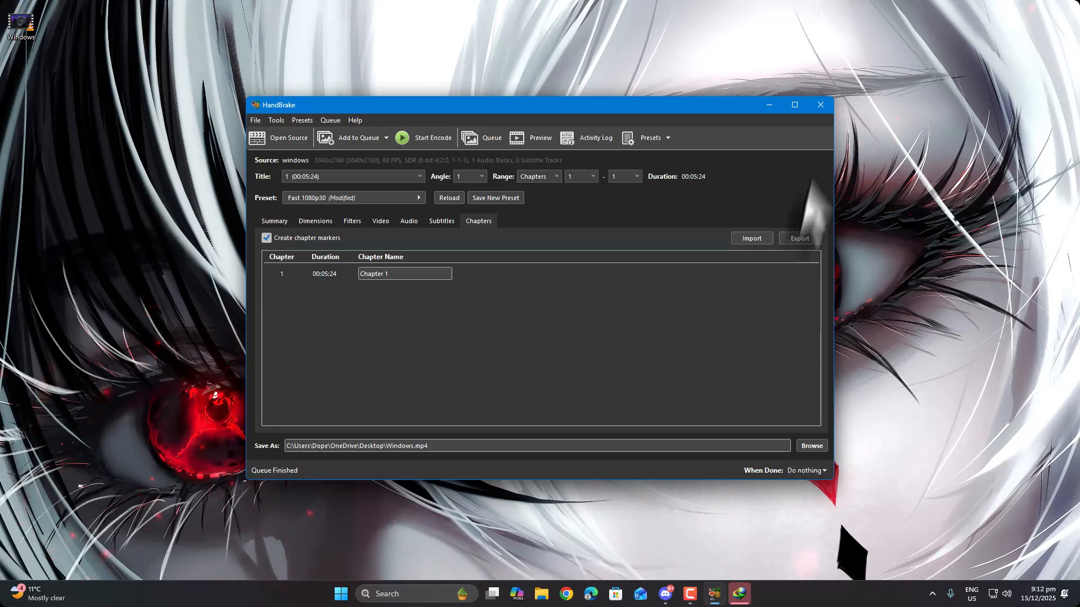
Close HandBrake and decline the Internet Download Manager registration offer.
drag(585, 106, 675, 126)
click(909, 125)
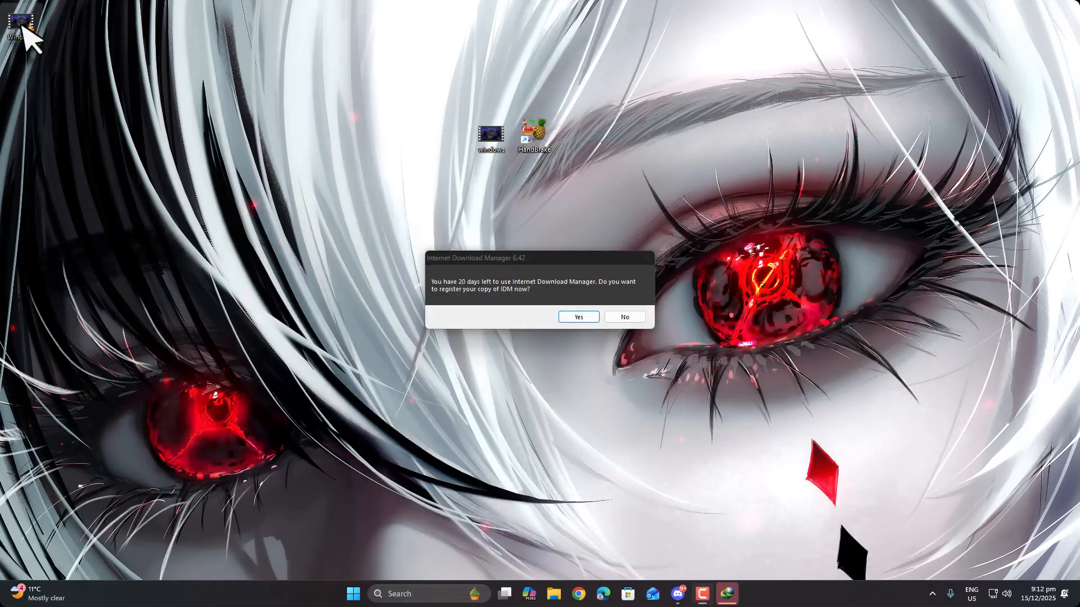
click(624, 317)
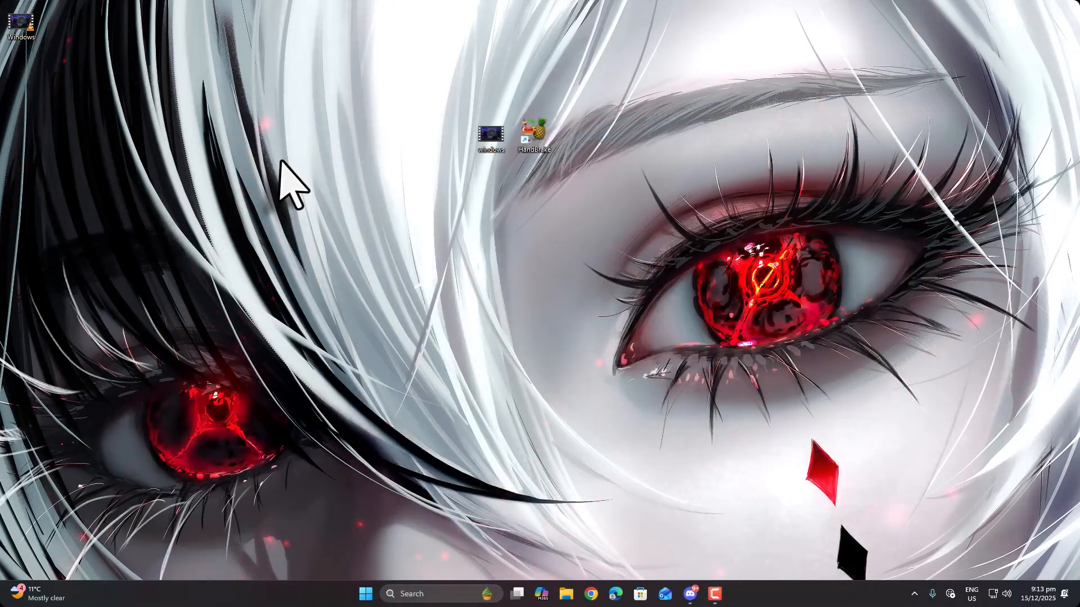
Move the compressed Windows video on the desktop to a spot below the HandBrake shortcut.
drag(22, 28, 531, 232)
drag(551, 191, 509, 296)
drag(489, 209, 624, 366)
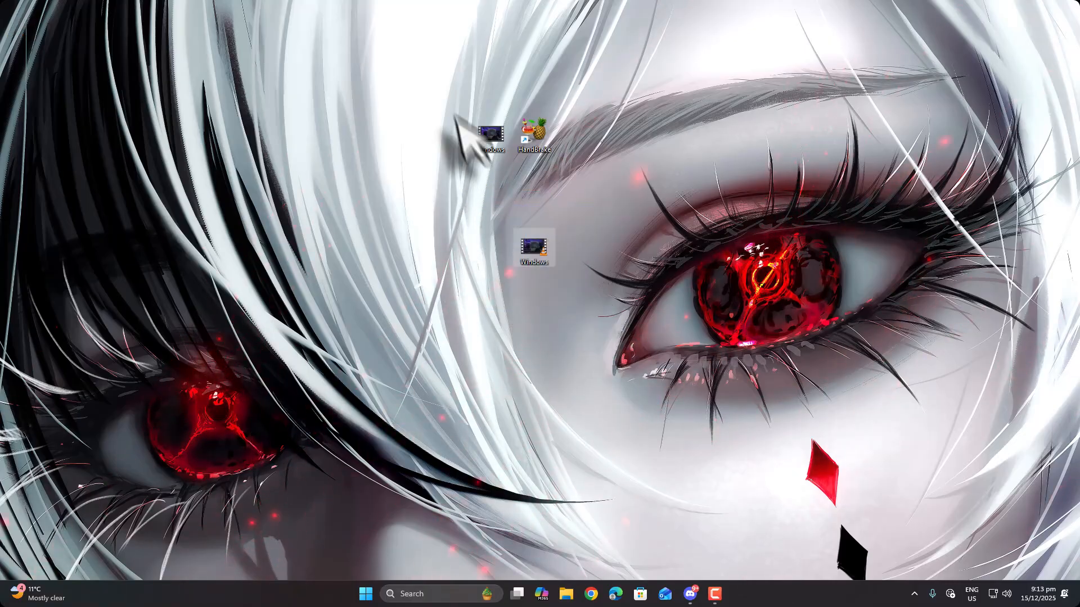
drag(444, 102, 485, 130)
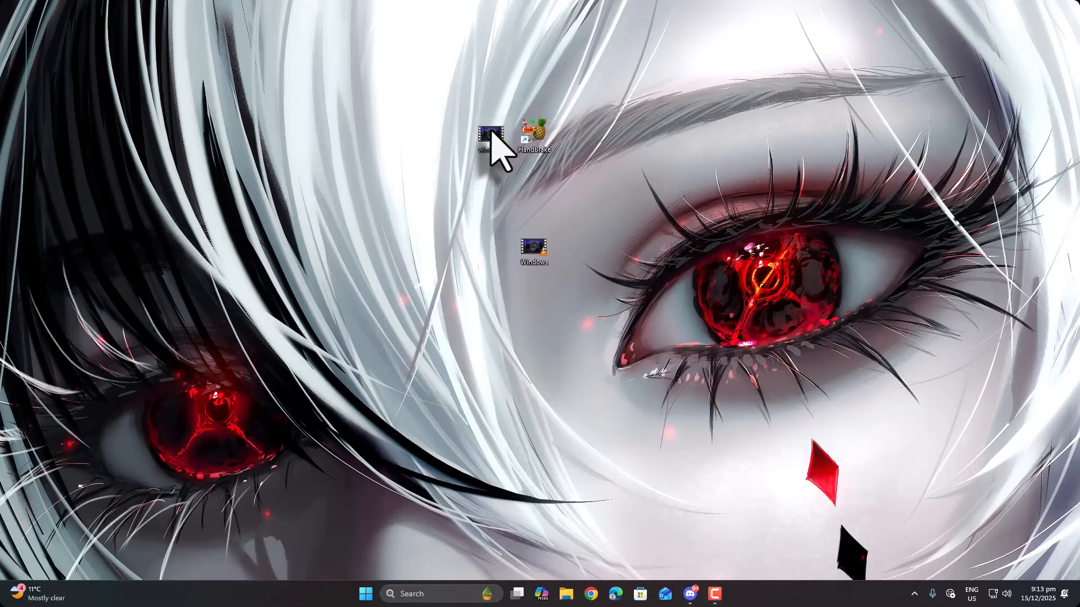
Play the original windows.mkv full screen in VLC media player with the volume lowered to 0%, and close the player.
double_click(491, 133)
click(511, 257)
click(503, 461)
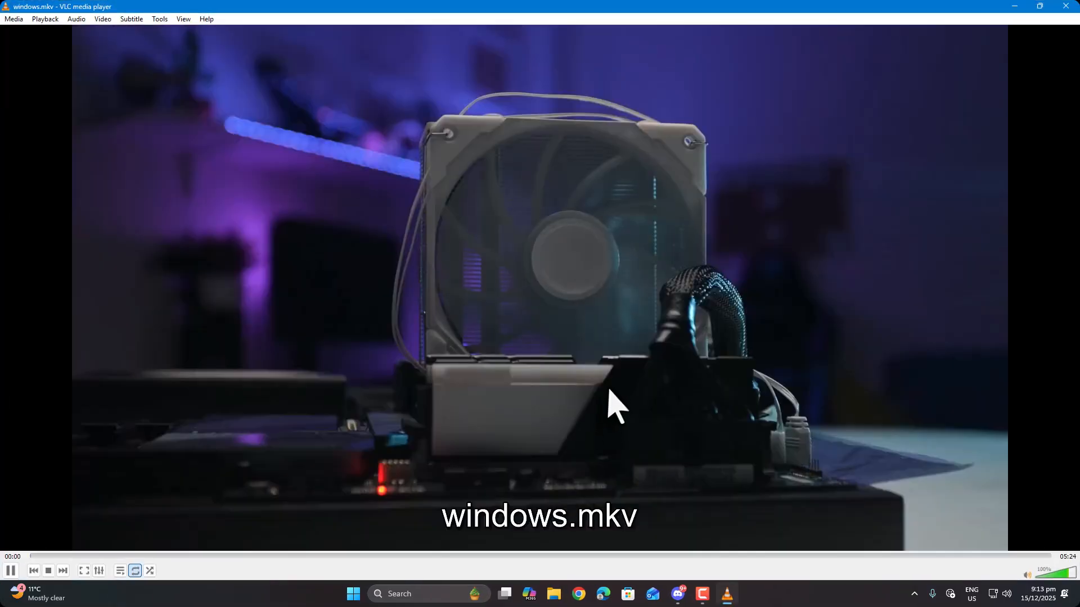
double_click(650, 411)
scroll(654, 417, down, 12)
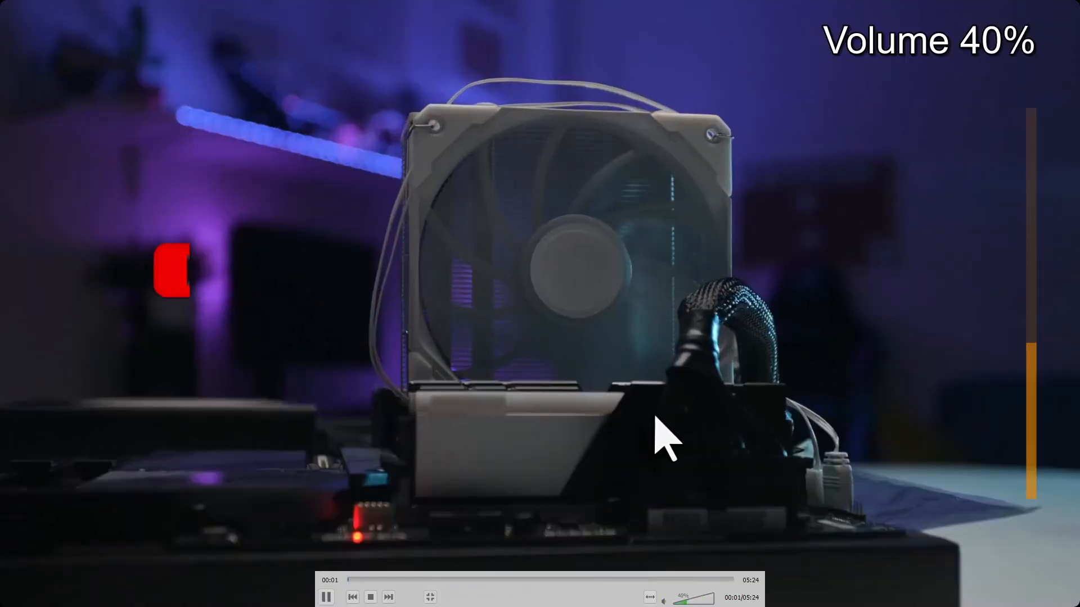
scroll(656, 420, down, 8)
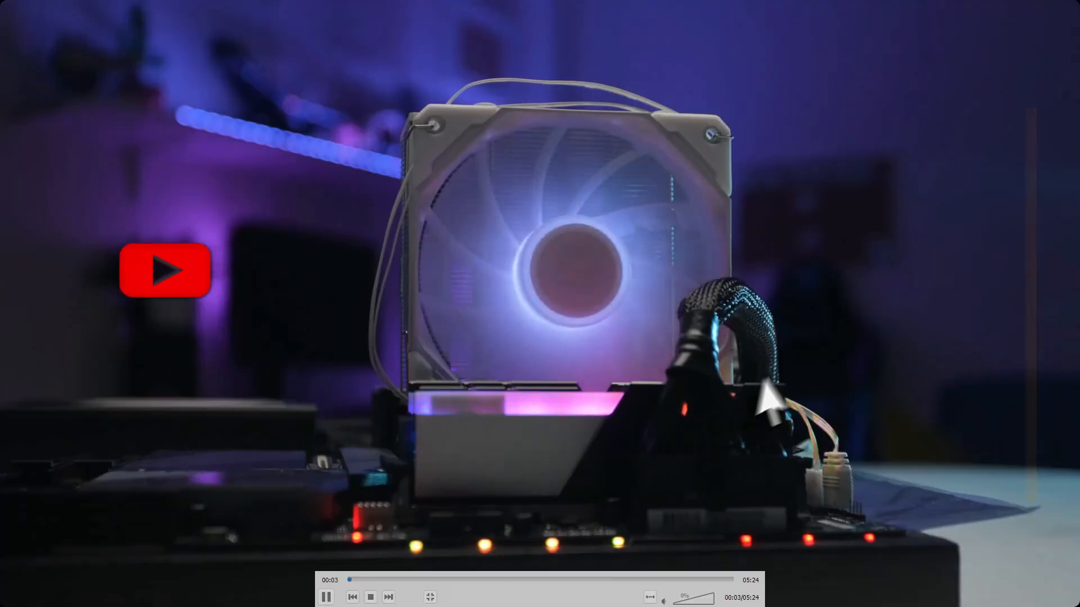
double_click(781, 299)
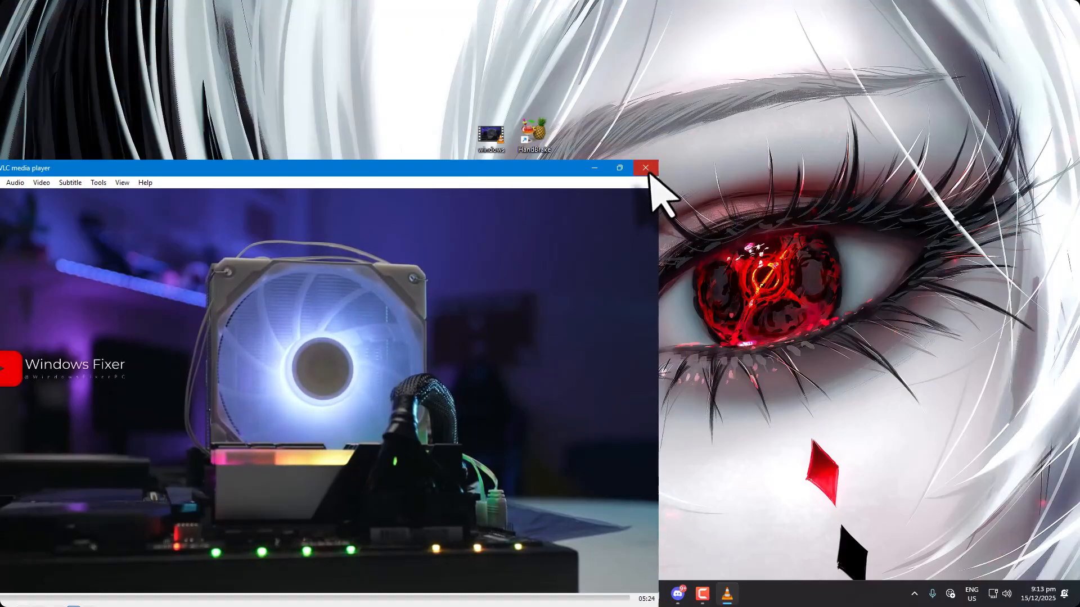
click(646, 168)
Play the compressed Windows.mp4 in VLC media player, check its picture quality full screen, and close the player.
double_click(533, 250)
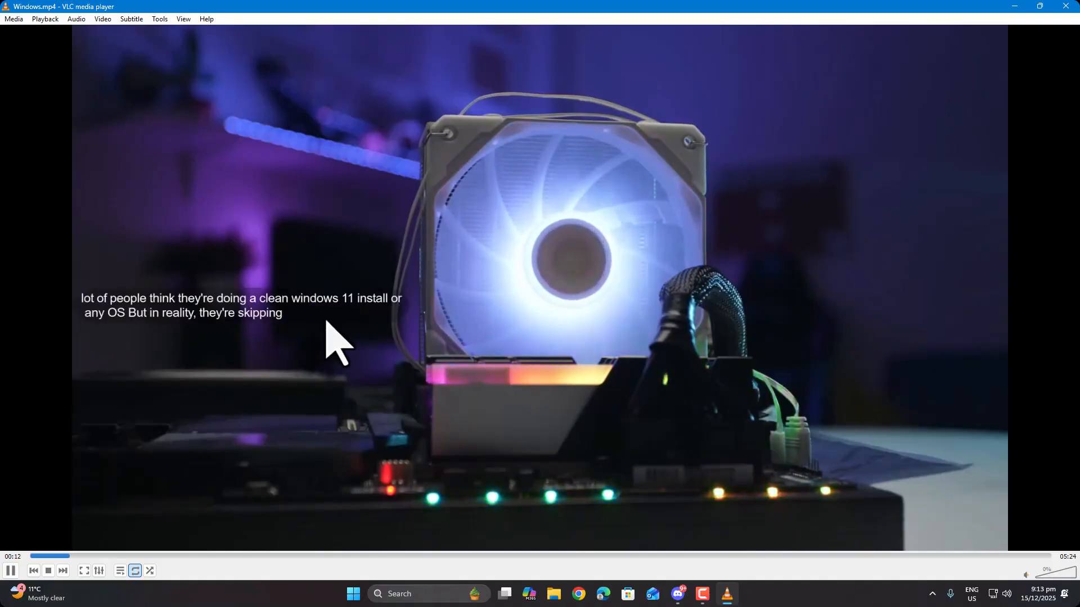
double_click(598, 359)
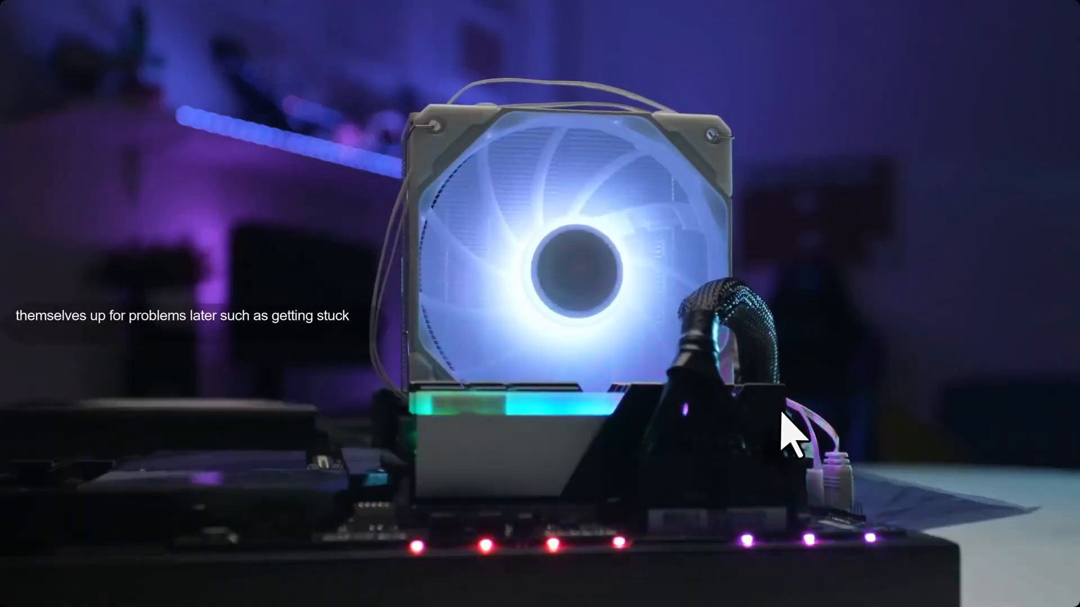
double_click(809, 361)
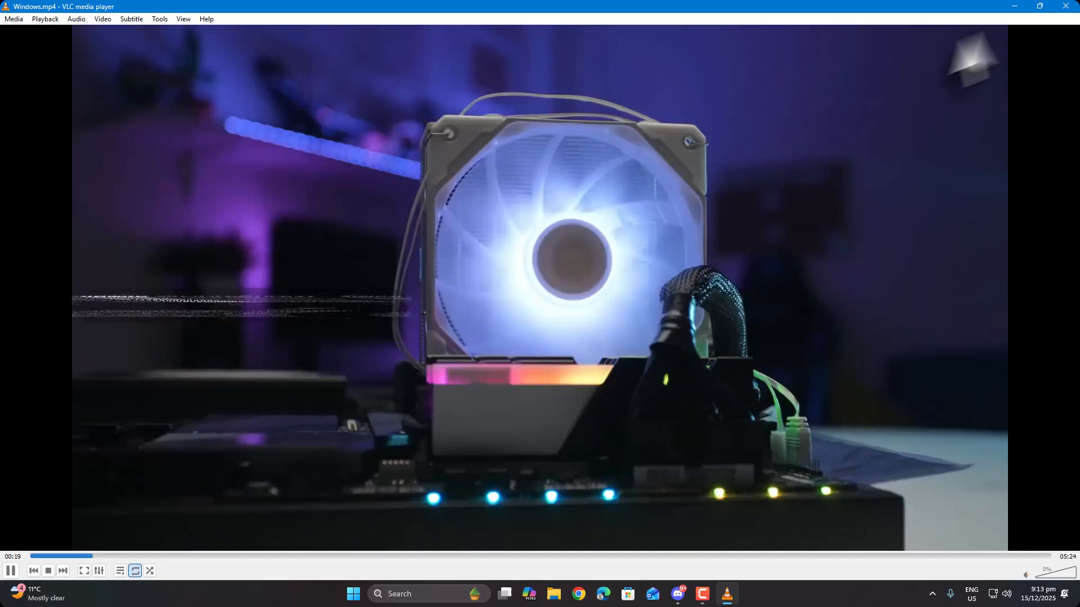
click(1066, 6)
Compare the file sizes of the original windows MKV and the compressed Windows MP4 in their file properties.
right_click(490, 139)
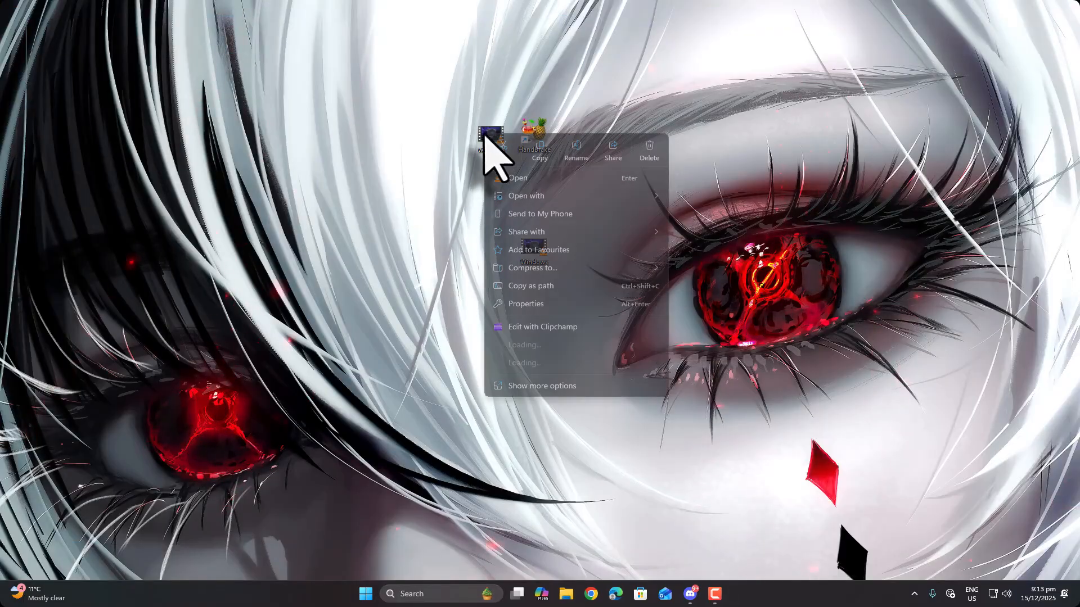
click(517, 303)
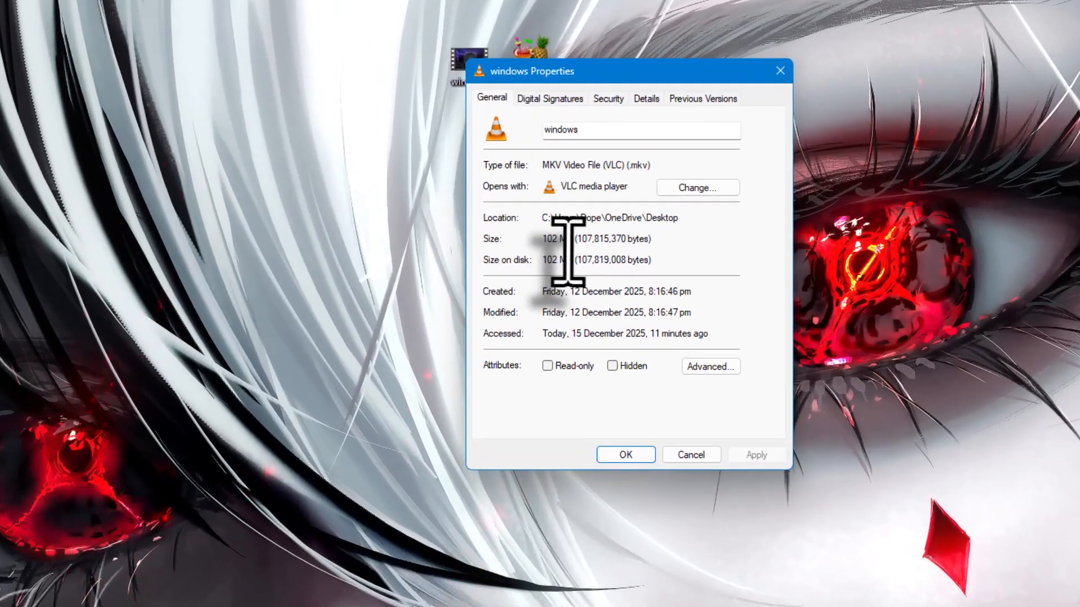
click(675, 454)
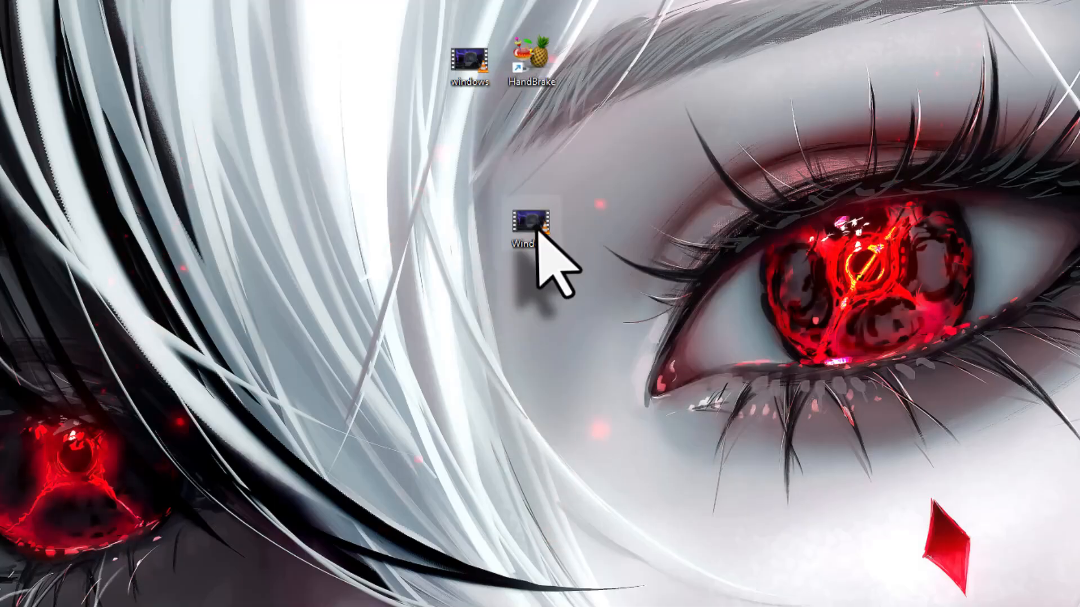
right_click(537, 228)
click(646, 473)
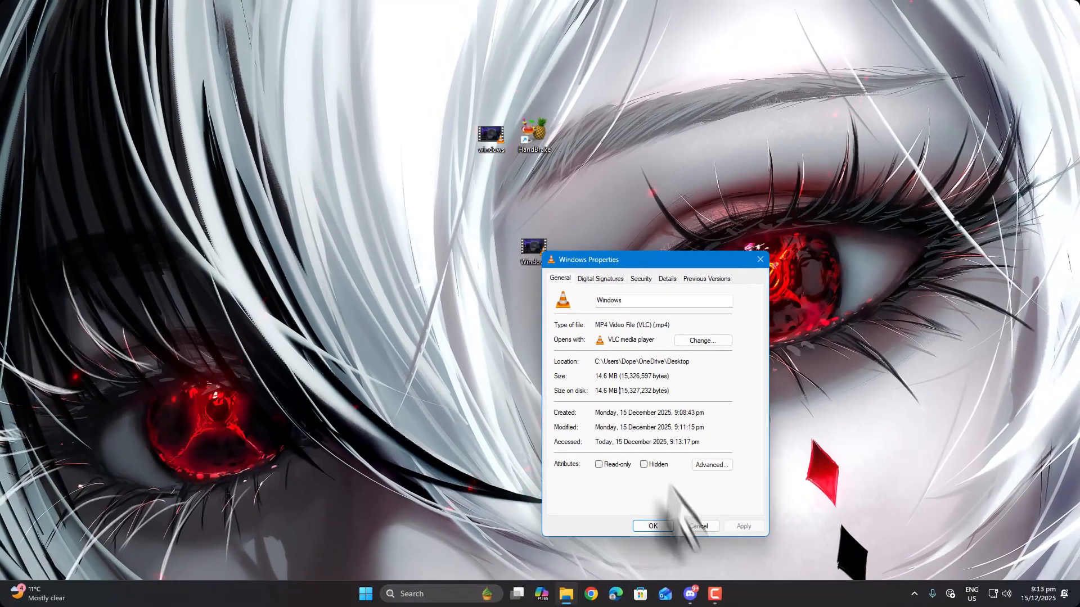
click(698, 526)
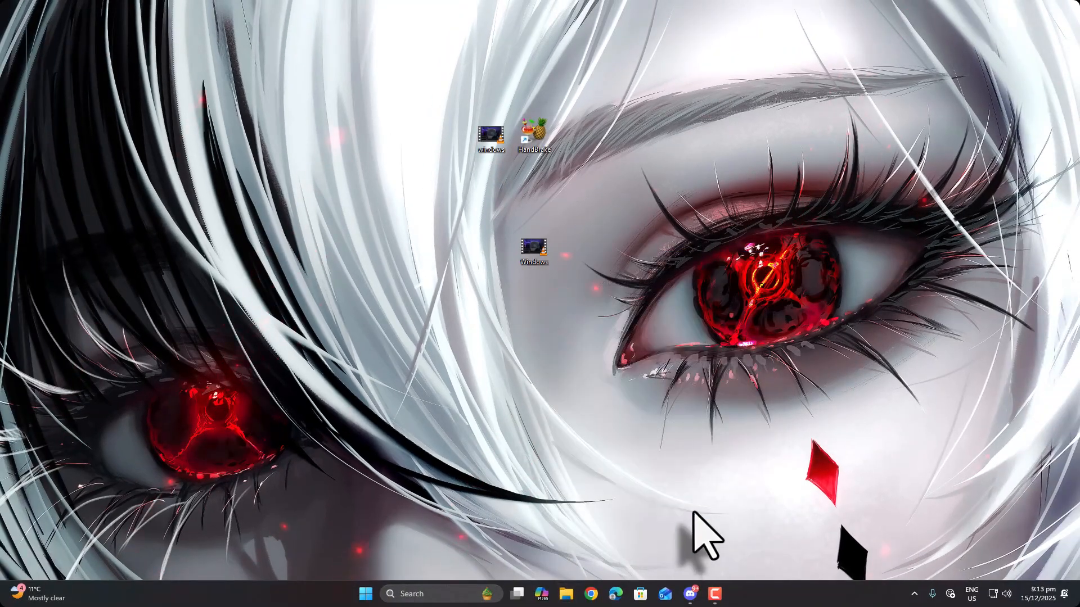